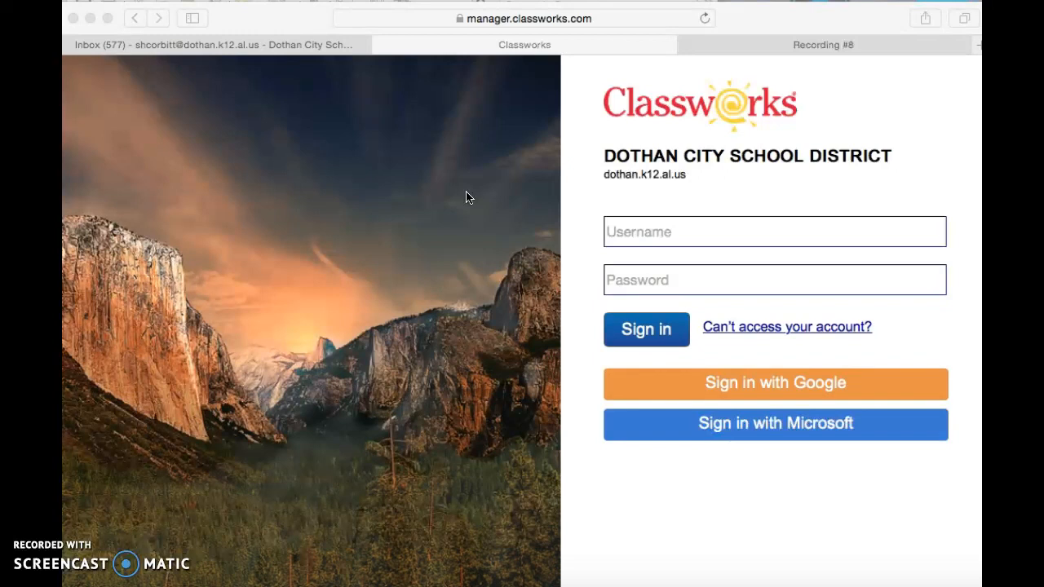
# Sign in to the Dothan City School District site with the account username and password, and decline saving the password.
pyautogui.click(635, 231)
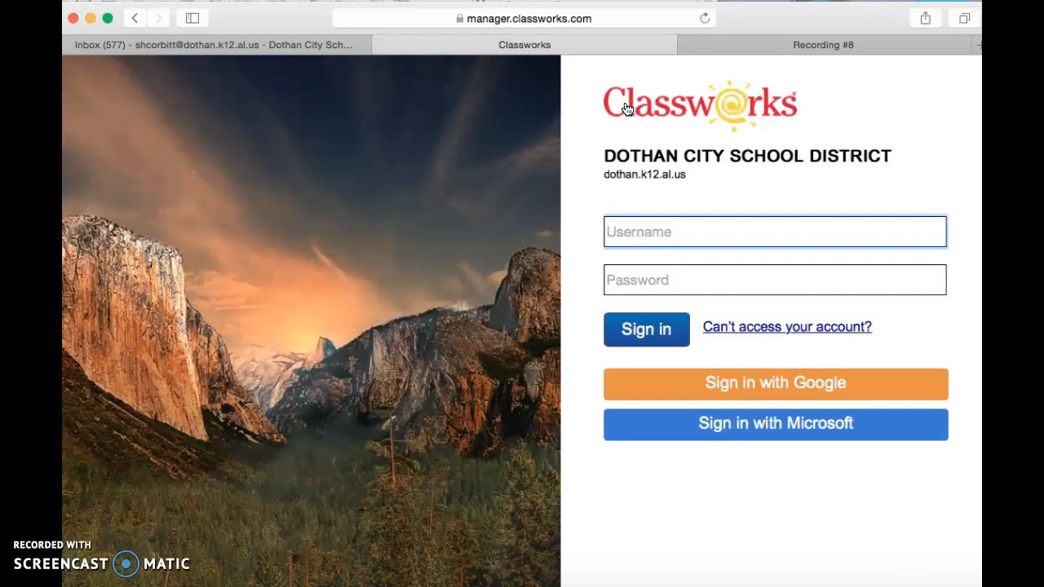
pyautogui.write('st58')
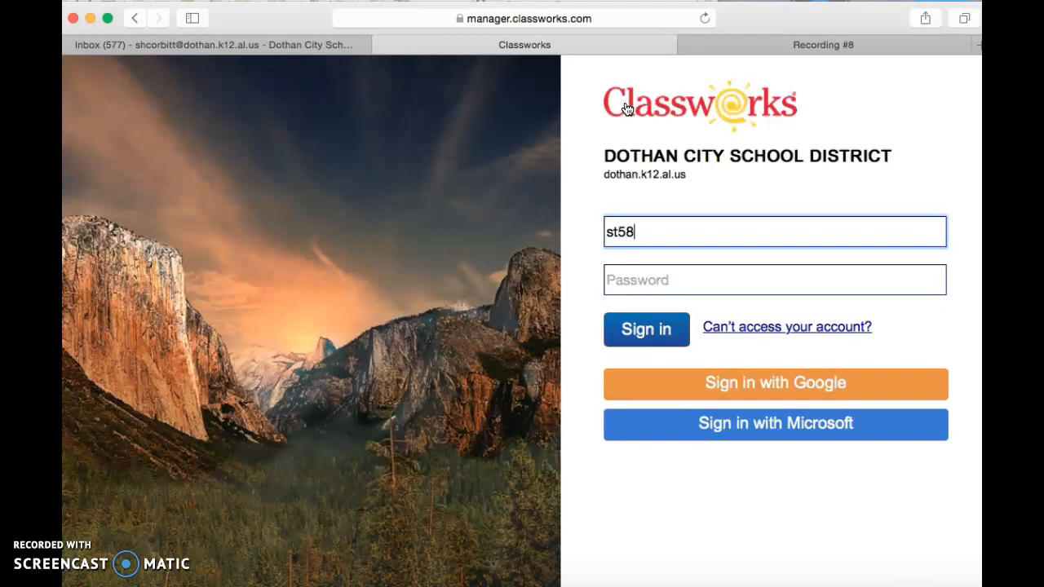
pyautogui.write('087')
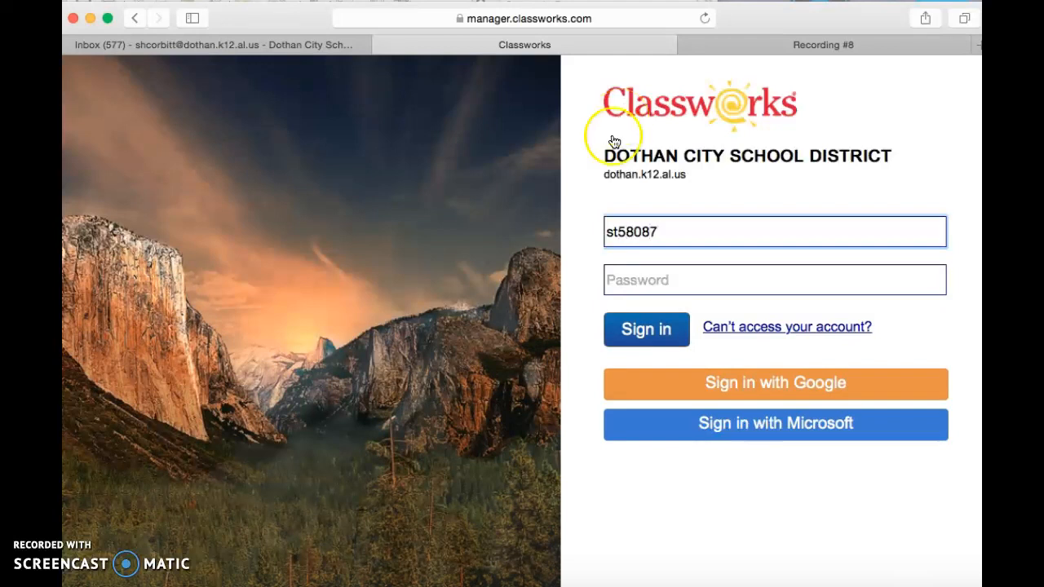
pyautogui.click(664, 279)
pyautogui.write('•••••••')
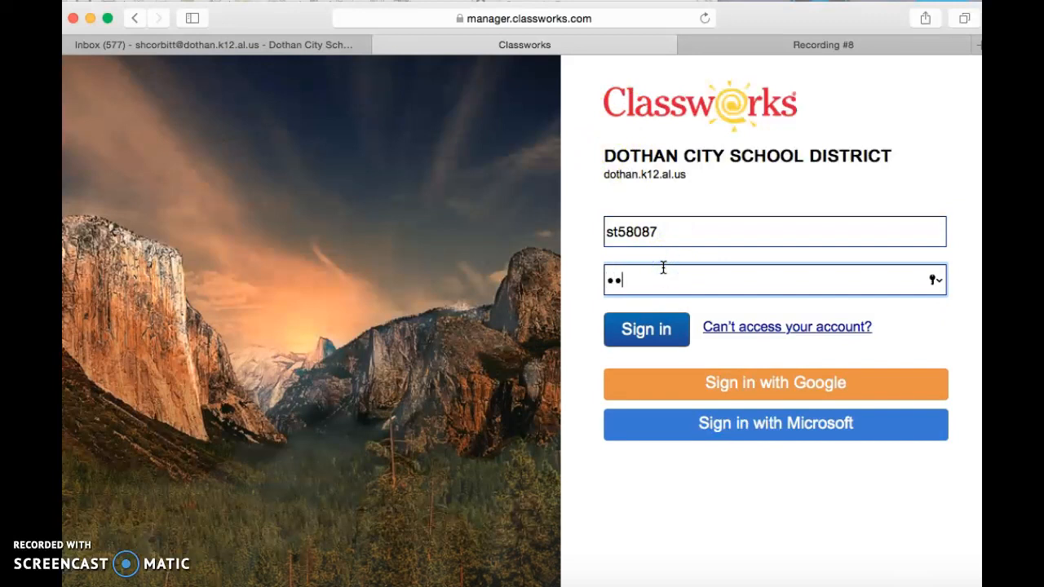
pyautogui.click(637, 330)
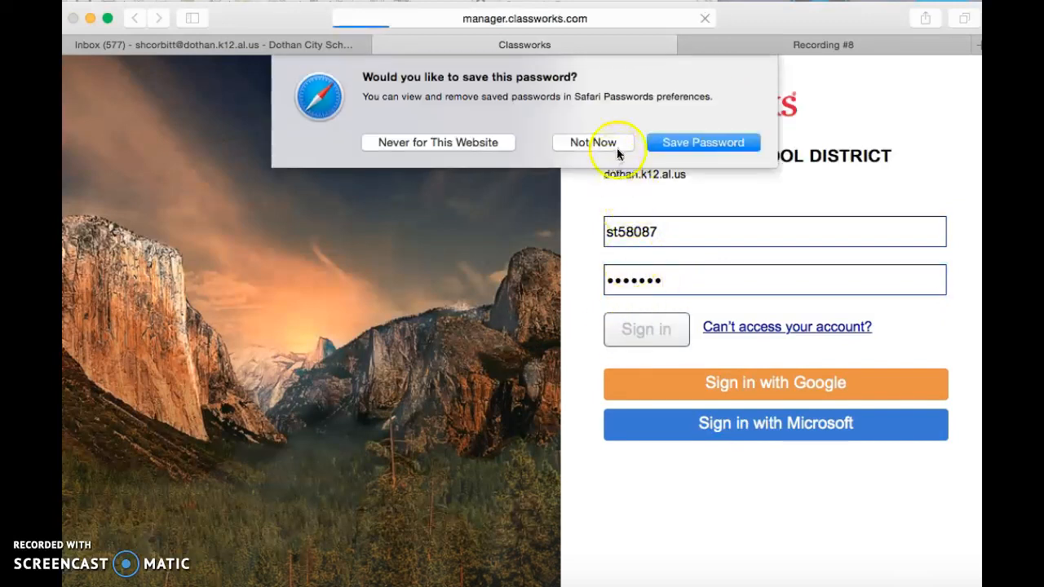
pyautogui.click(618, 147)
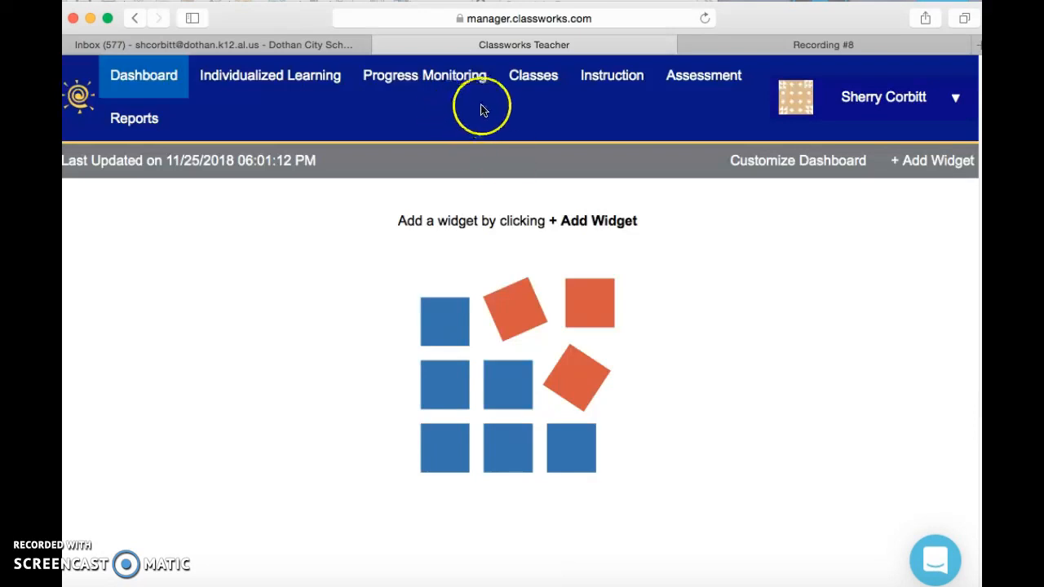
# Look over the class list for Grandview Elementary School and the teacher dashboard.
pyautogui.click(529, 76)
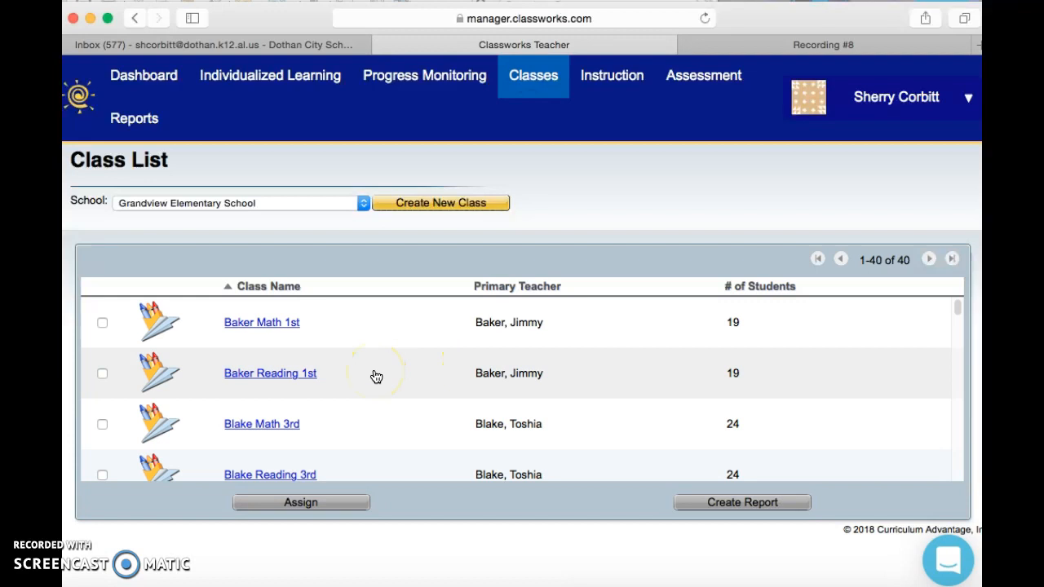
pyautogui.click(134, 76)
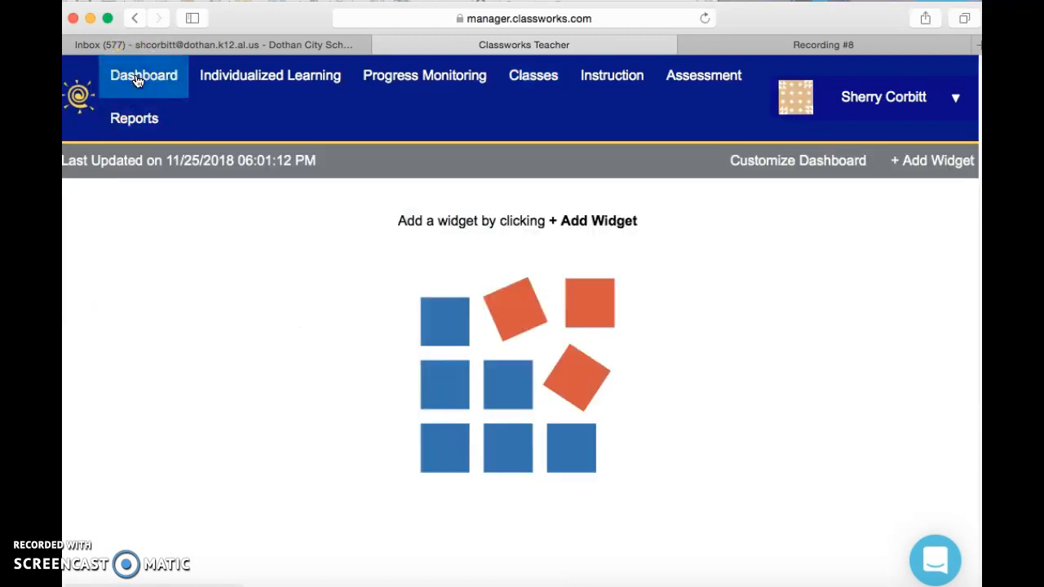
pyautogui.click(531, 74)
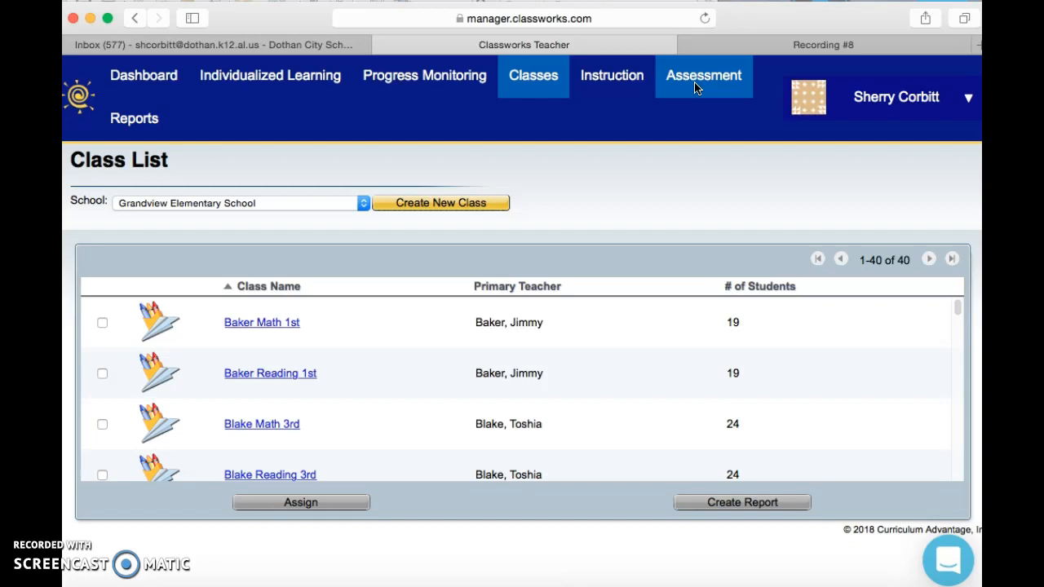
pyautogui.click(694, 86)
# Start creating a new instruction assignment with Language Arts as its subject.
pyautogui.click(628, 86)
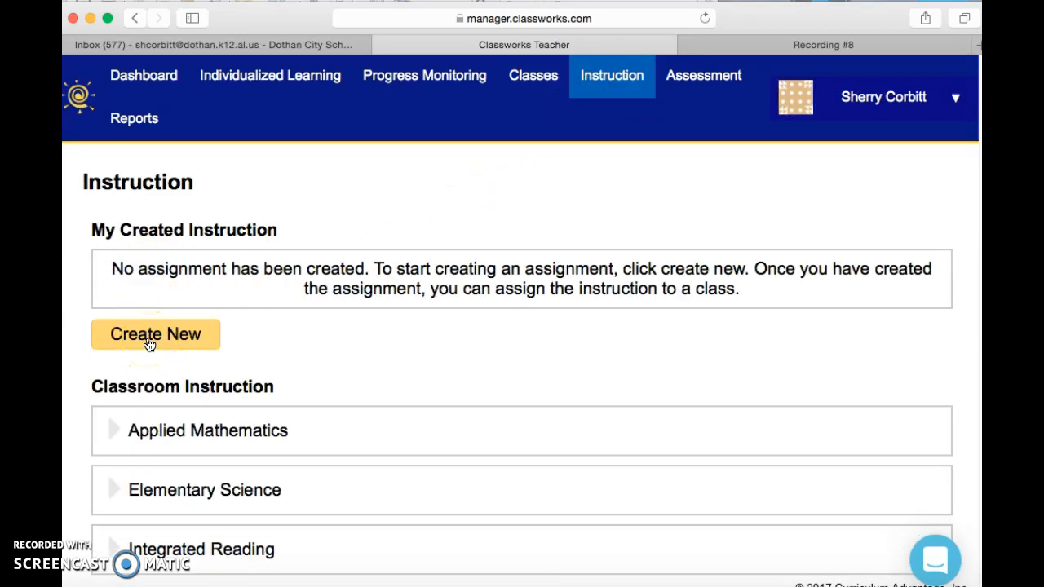
pyautogui.click(154, 333)
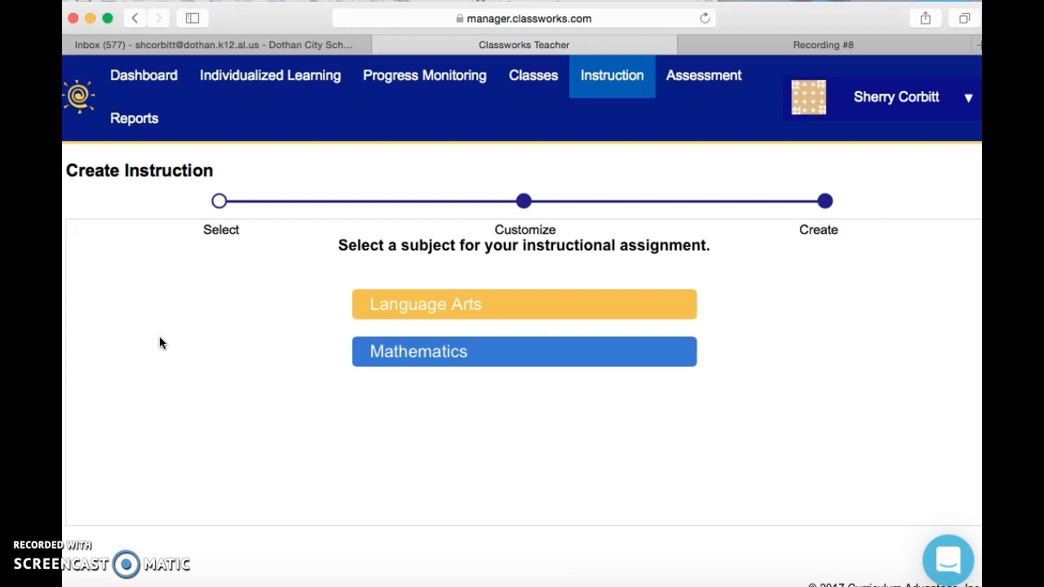
pyautogui.click(436, 308)
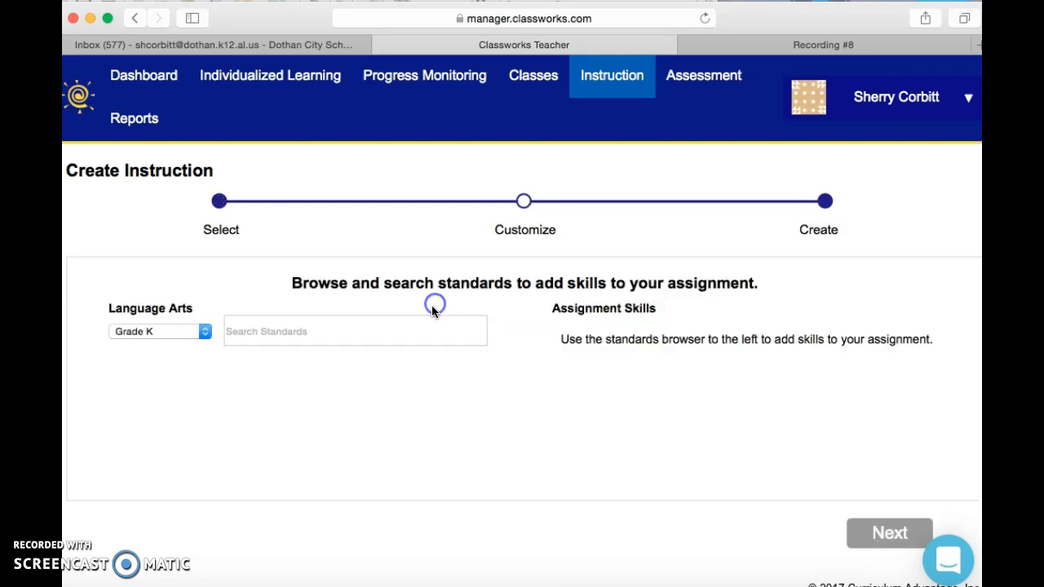
pyautogui.click(300, 277)
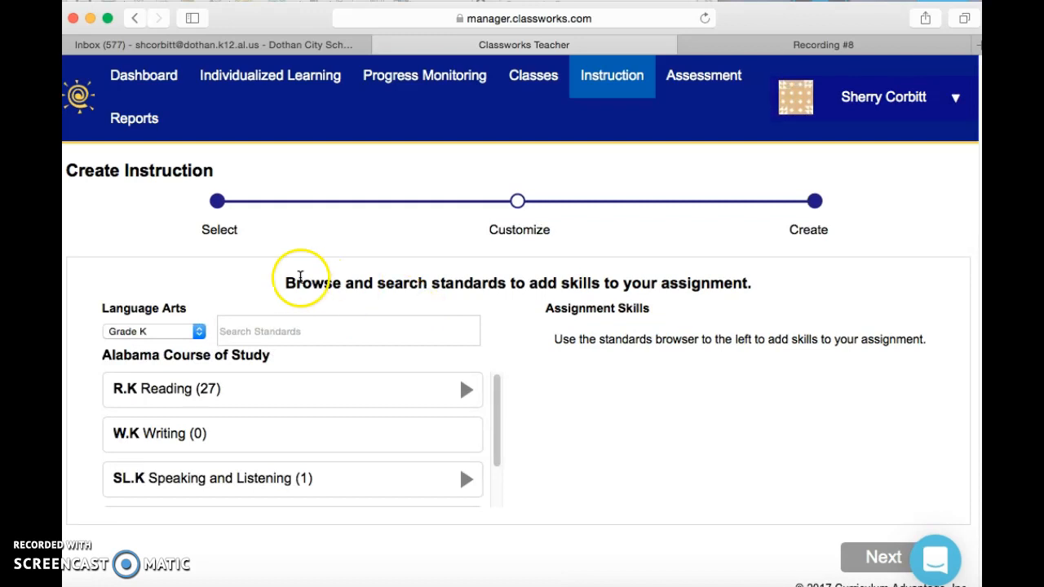
# Set the grade level of the Language Arts standards to Grade 2.
pyautogui.click(199, 332)
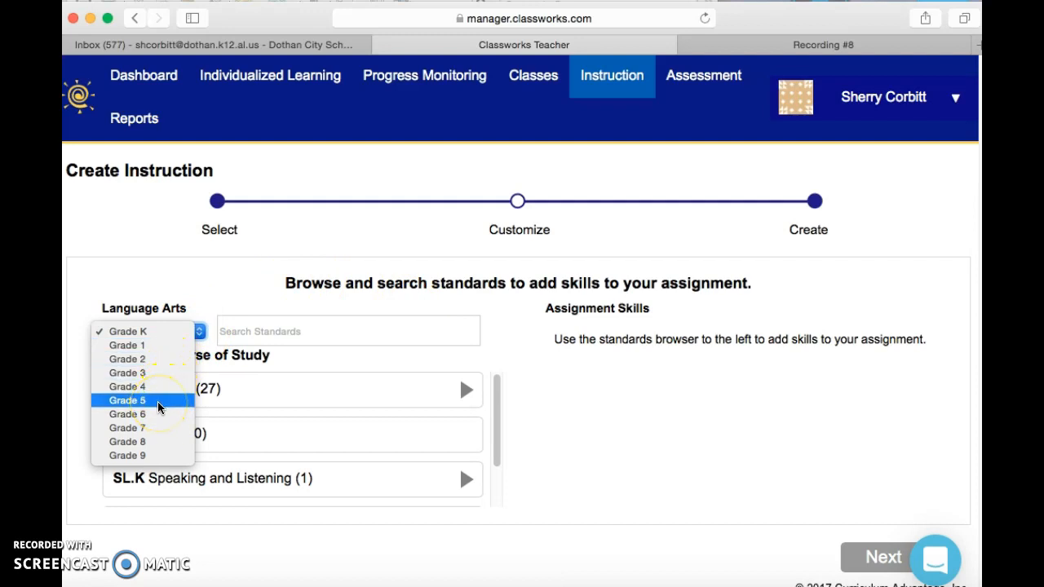
pyautogui.click(175, 360)
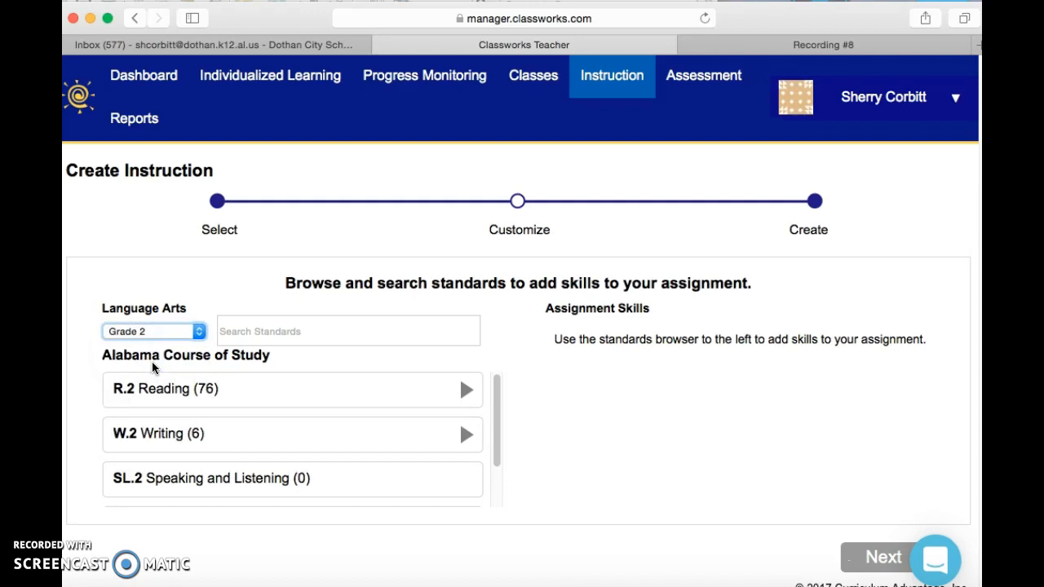
pyautogui.click(322, 339)
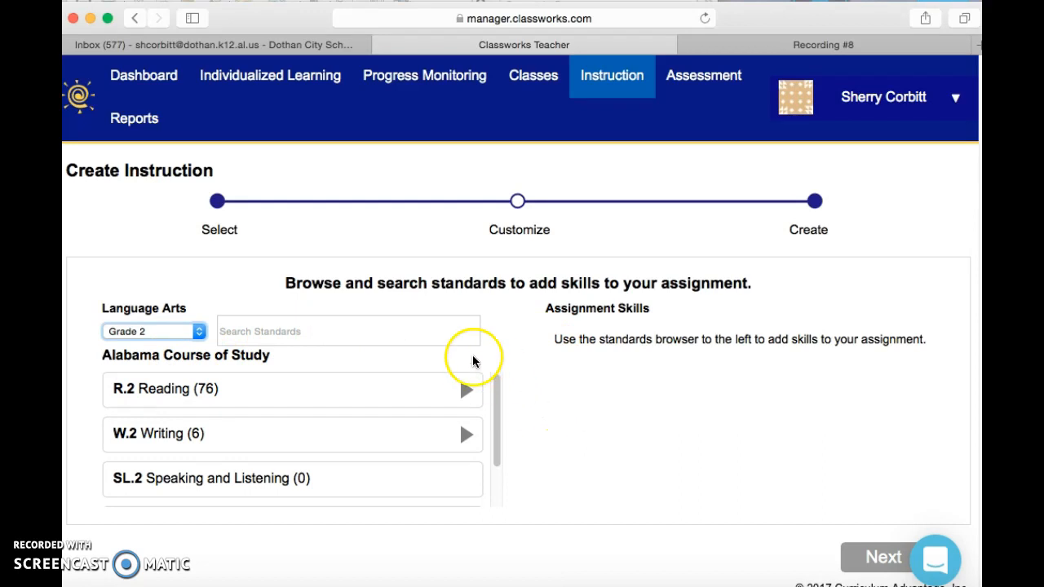
# Browse the Reading standards through Literature, Key Ideas and Details and RL.2.1 to the skills of standard RL.2.1.a.
pyautogui.click(468, 393)
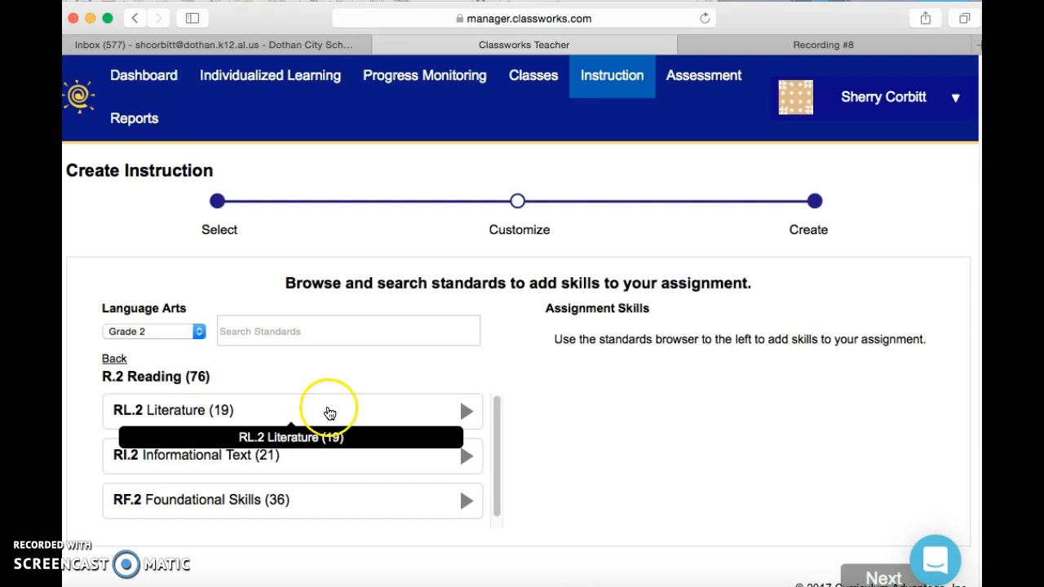
pyautogui.click(303, 401)
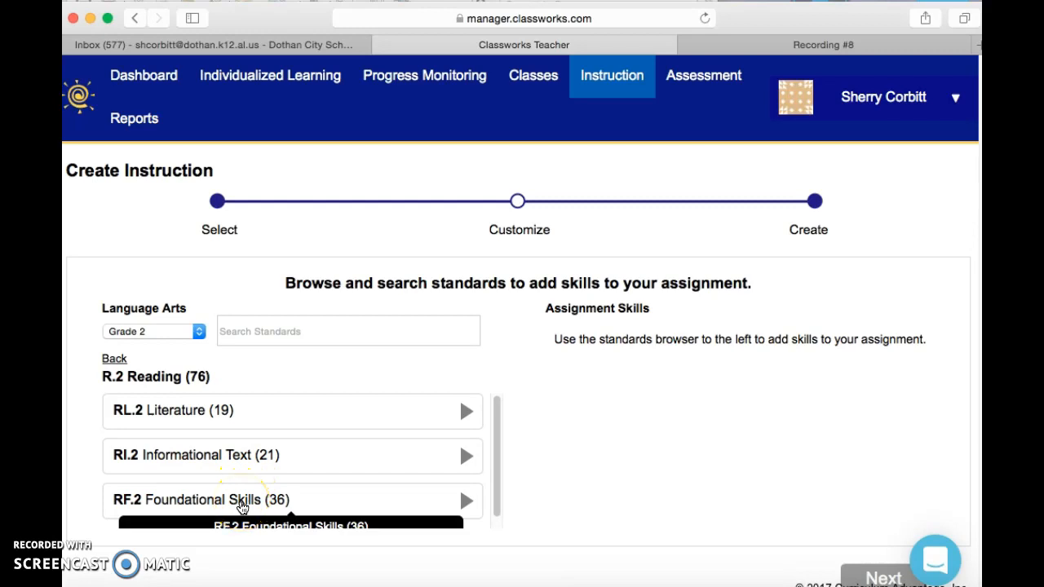
pyautogui.moveTo(498, 465); pyautogui.dragTo(502, 491)
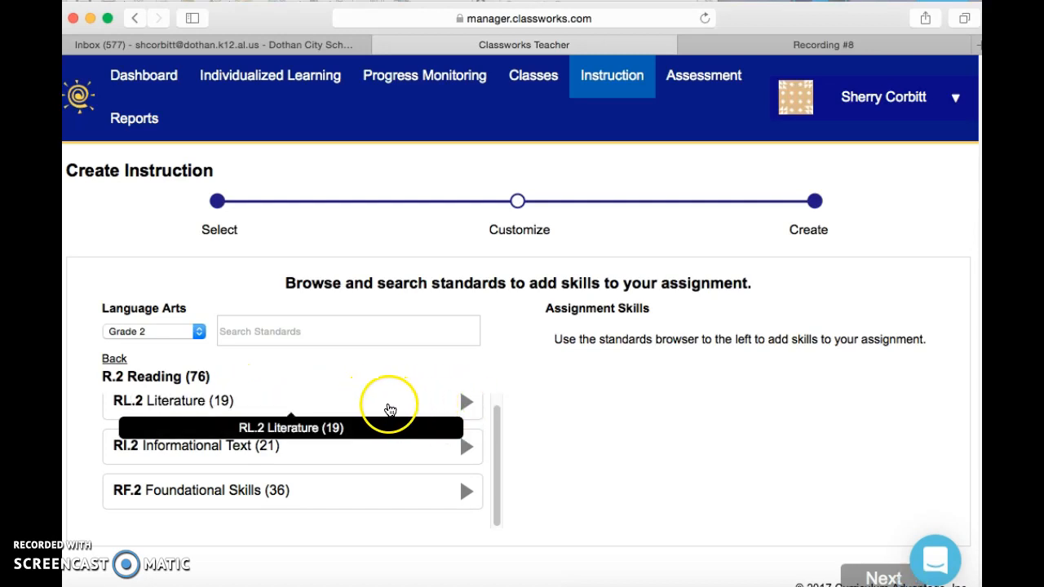
pyautogui.click(463, 402)
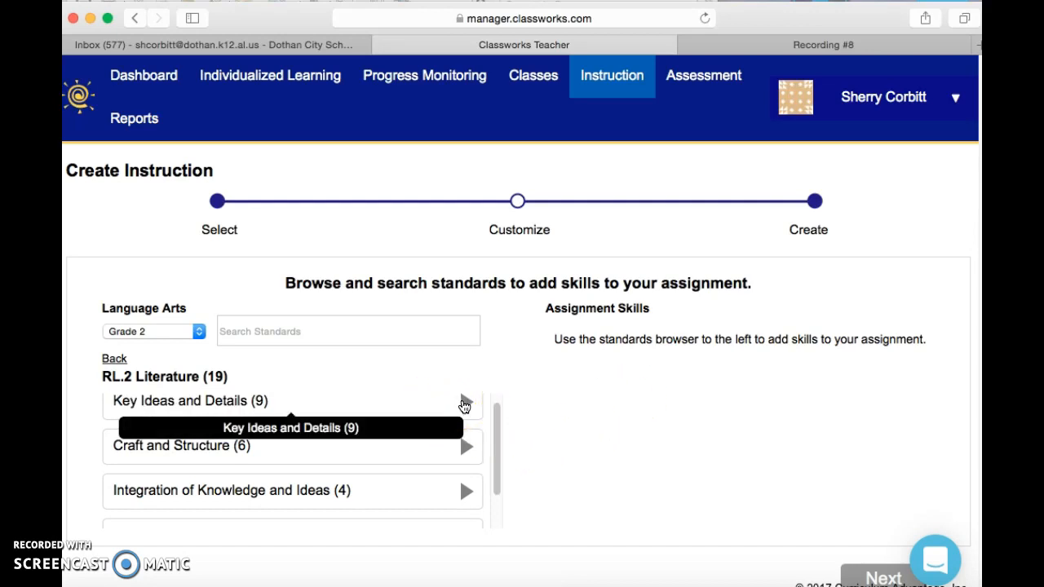
pyautogui.click(463, 405)
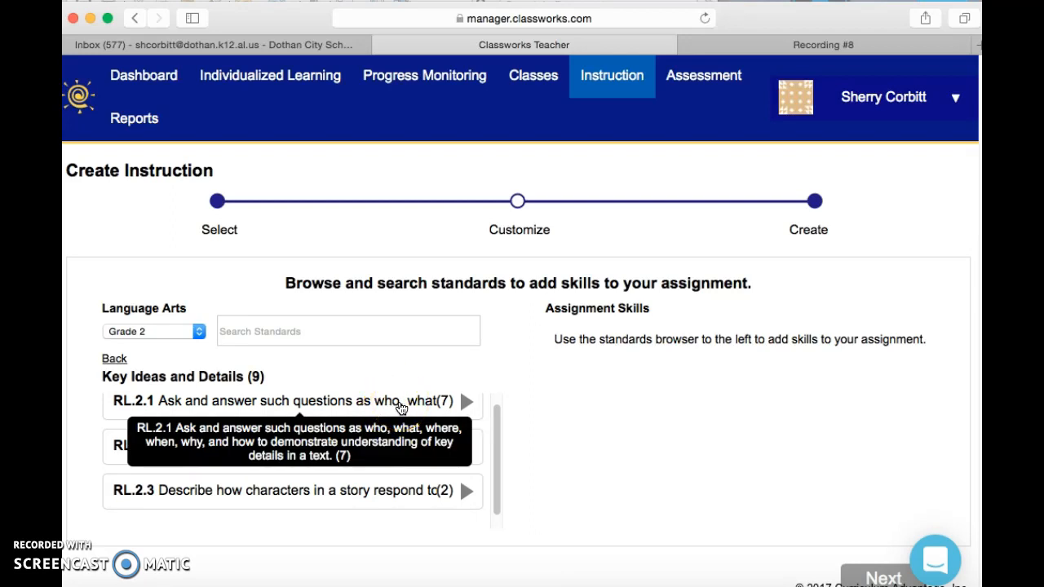
pyautogui.click(464, 401)
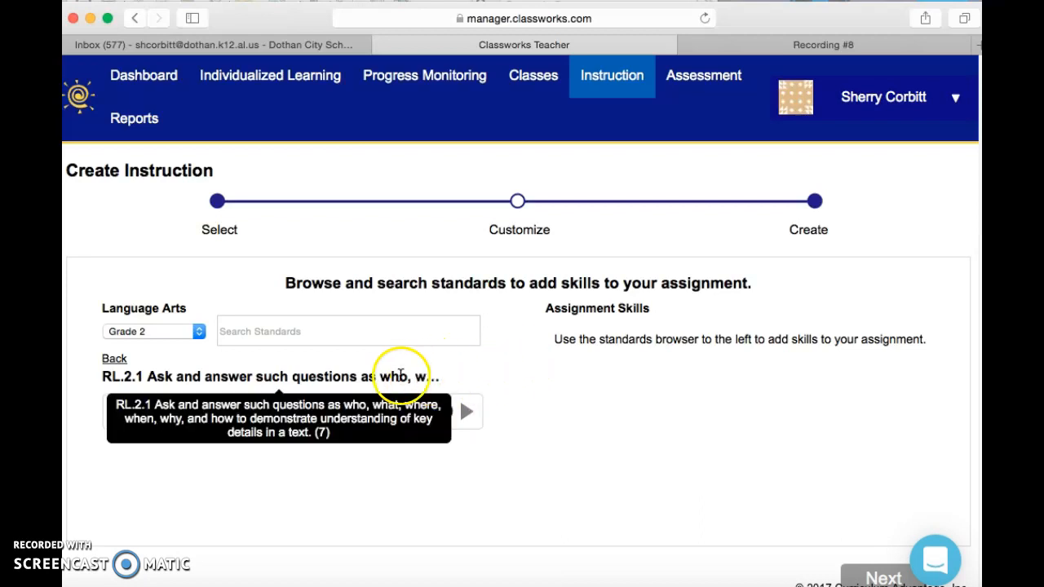
pyautogui.click(114, 358)
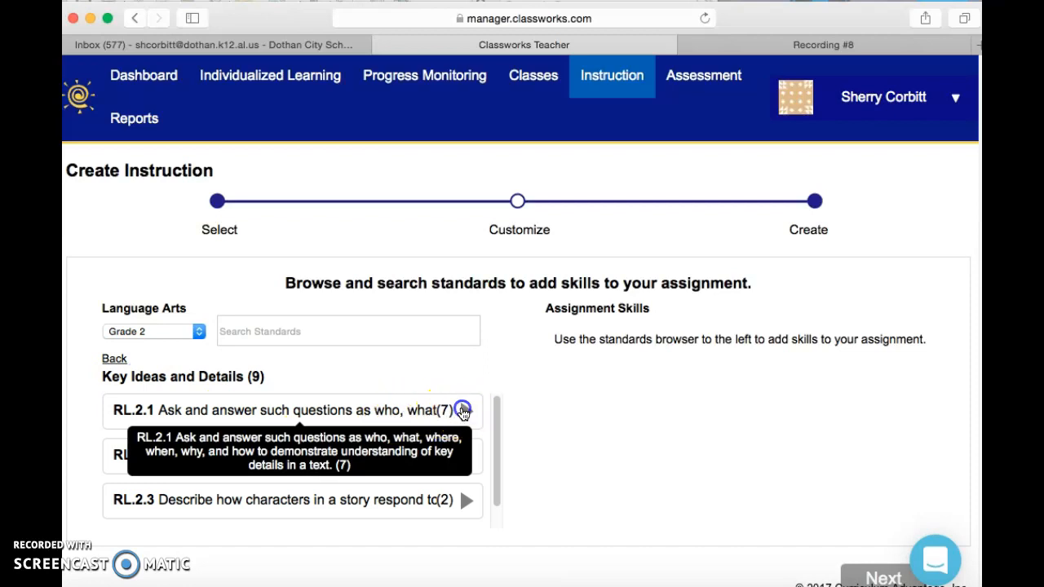
pyautogui.click(465, 410)
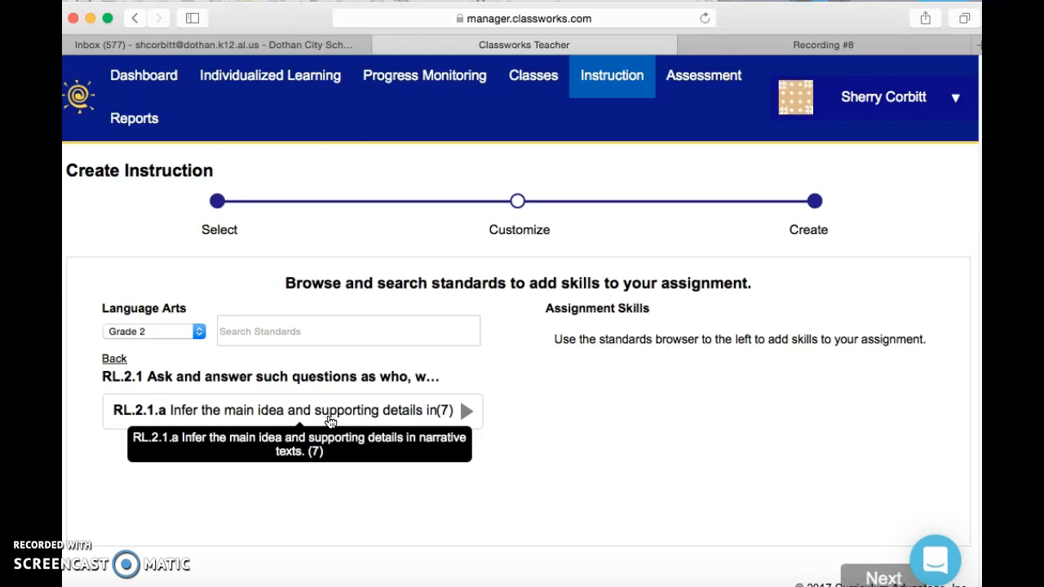
pyautogui.click(375, 414)
# Look through the RL.2.1.a skills, add Learning About Reading Strategies to the assignment and remove it again.
pyautogui.scroll(-1, 528, 430)
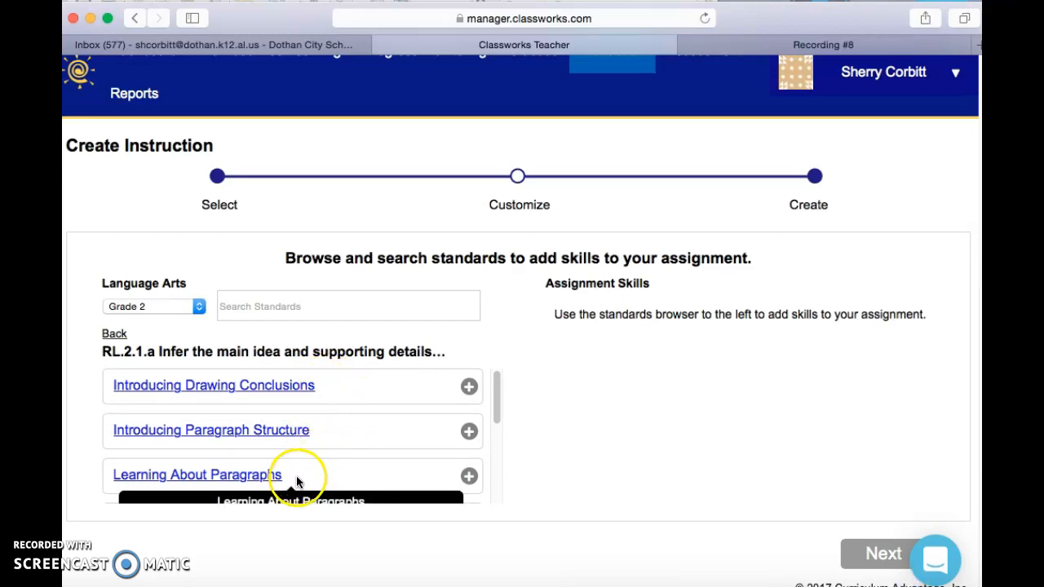
pyautogui.moveTo(495, 384)
pyautogui.mouseDown()
pyautogui.moveTo(495, 464)
pyautogui.moveTo(494, 354)
pyautogui.moveTo(501, 470)
pyautogui.moveTo(492, 367)
pyautogui.moveTo(504, 418)
pyautogui.mouseUp()
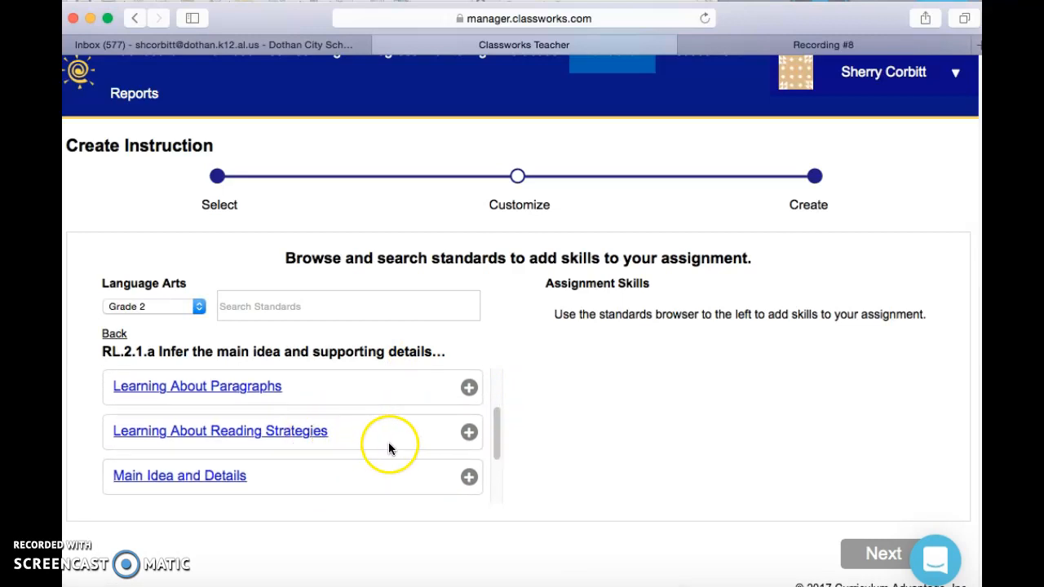
pyautogui.moveTo(494, 422); pyautogui.dragTo(494, 367)
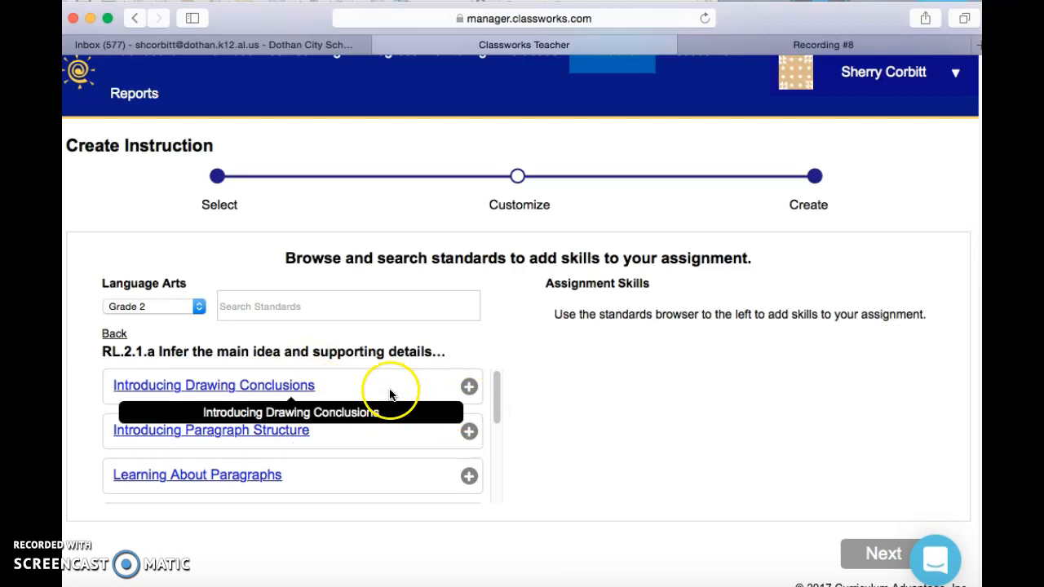
pyautogui.moveTo(497, 393); pyautogui.dragTo(504, 422)
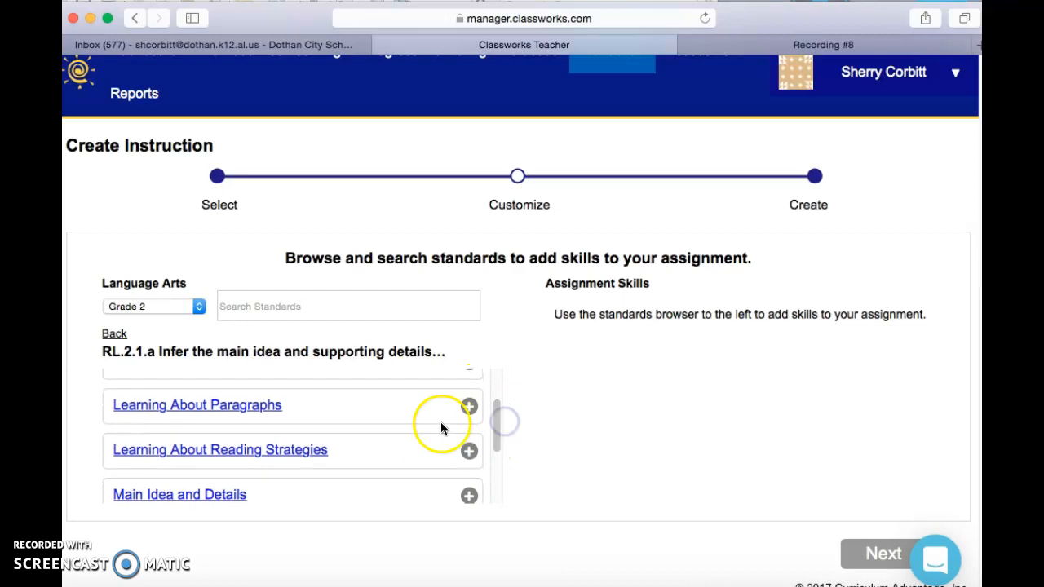
pyautogui.click(469, 453)
pyautogui.moveTo(512, 400); pyautogui.dragTo(725, 322)
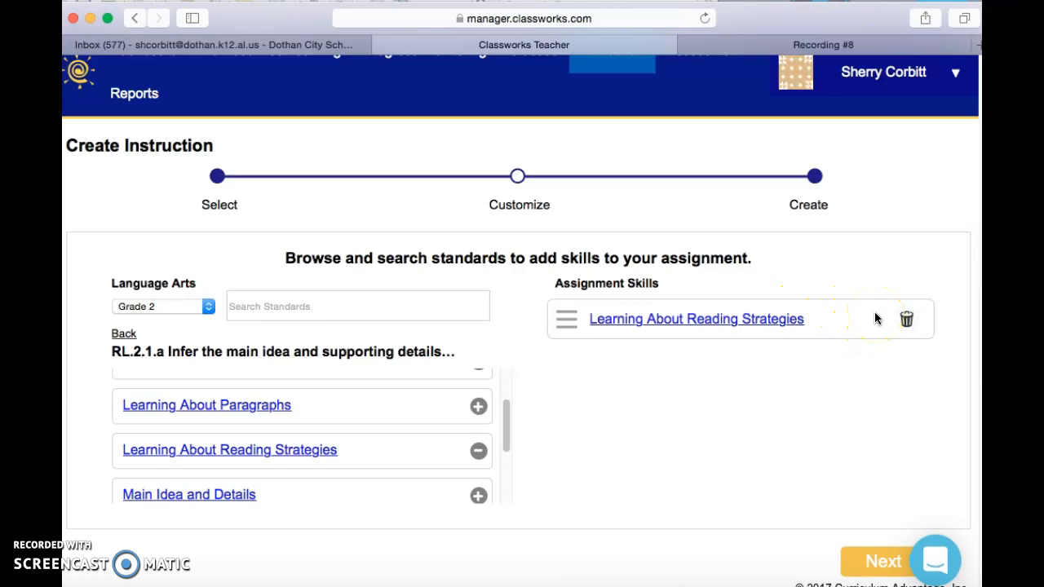
pyautogui.click(906, 320)
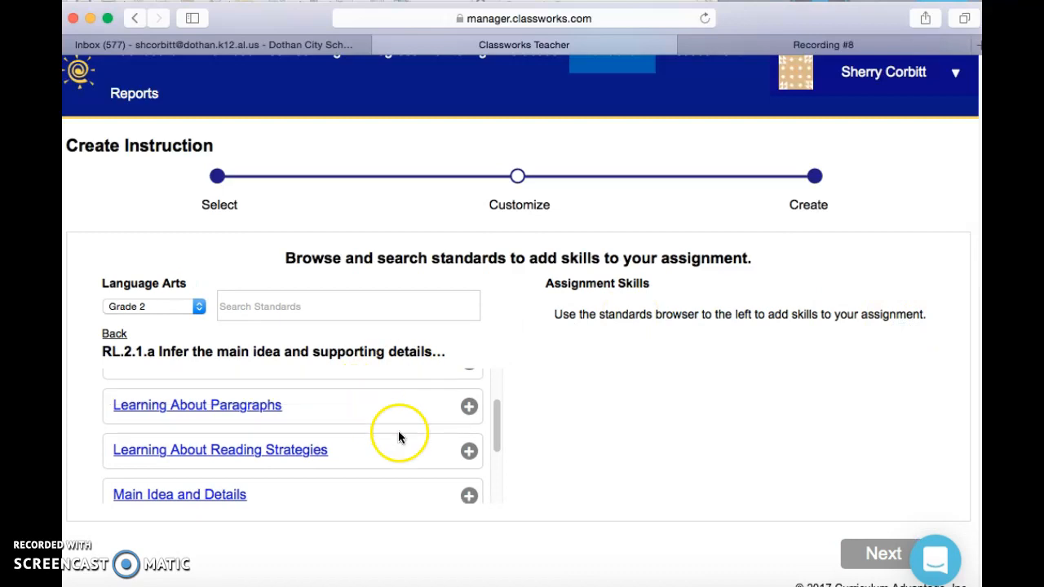
# Add the skills Learning About Reading Strategies and Using Reading Strategies to the assignment, and proceed to the naming and ordering stage.
pyautogui.click(469, 452)
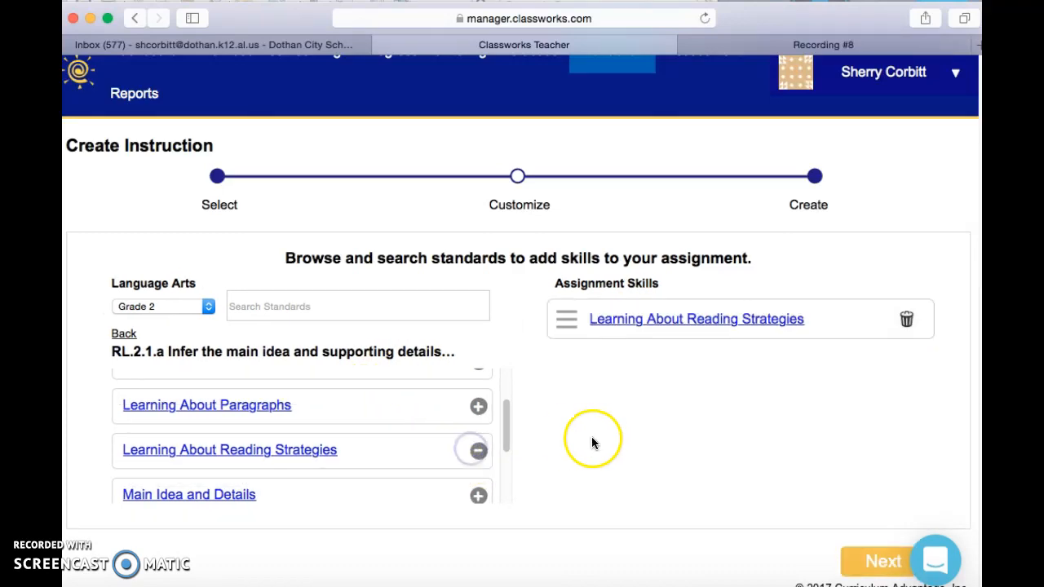
pyautogui.moveTo(507, 424); pyautogui.dragTo(499, 480)
pyautogui.click(476, 475)
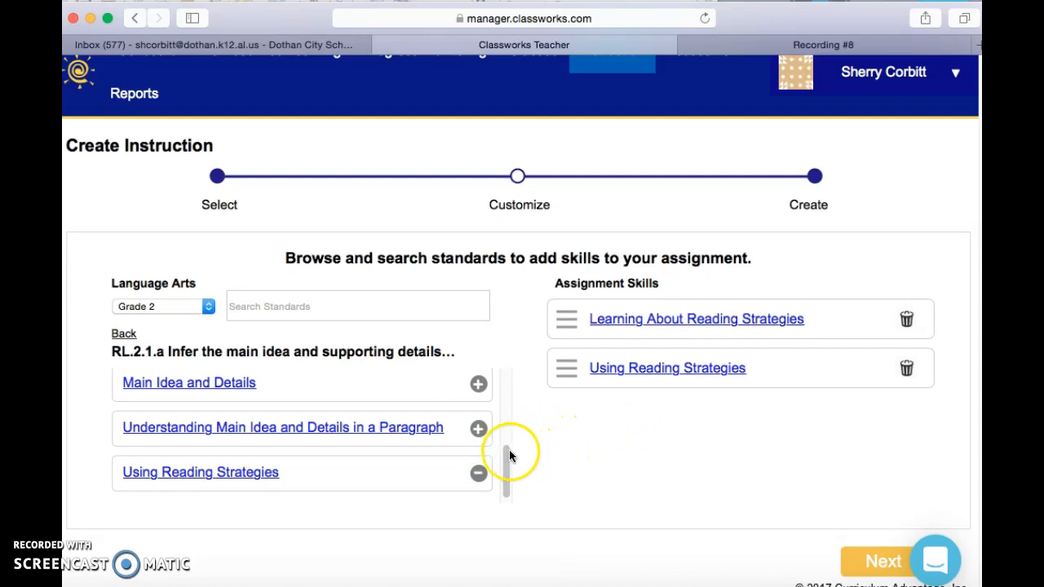
pyautogui.moveTo(506, 454)
pyautogui.mouseDown()
pyautogui.moveTo(507, 375)
pyautogui.moveTo(567, 368)
pyautogui.mouseUp()
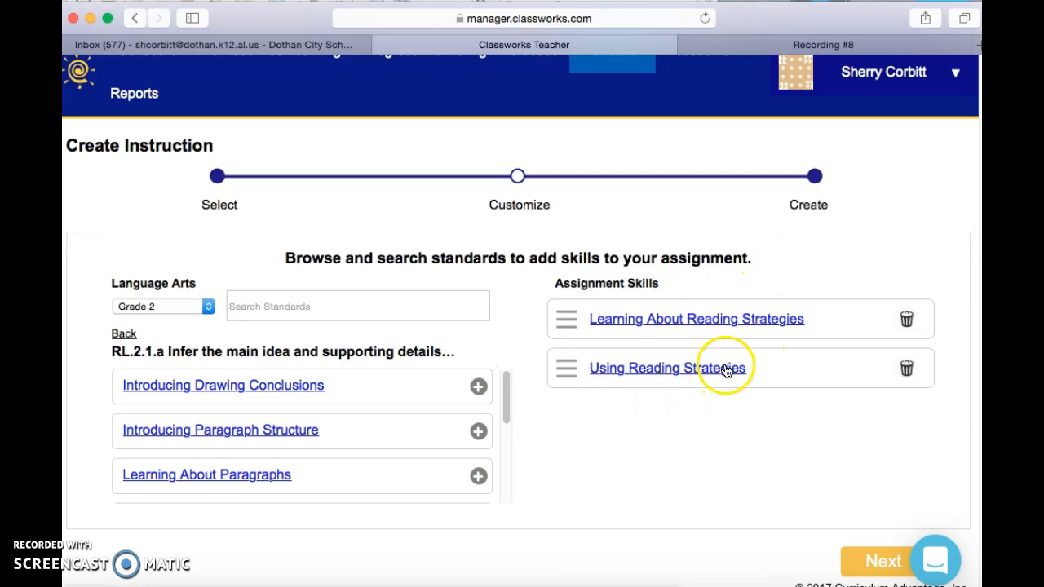
pyautogui.scroll(-1, 721, 411)
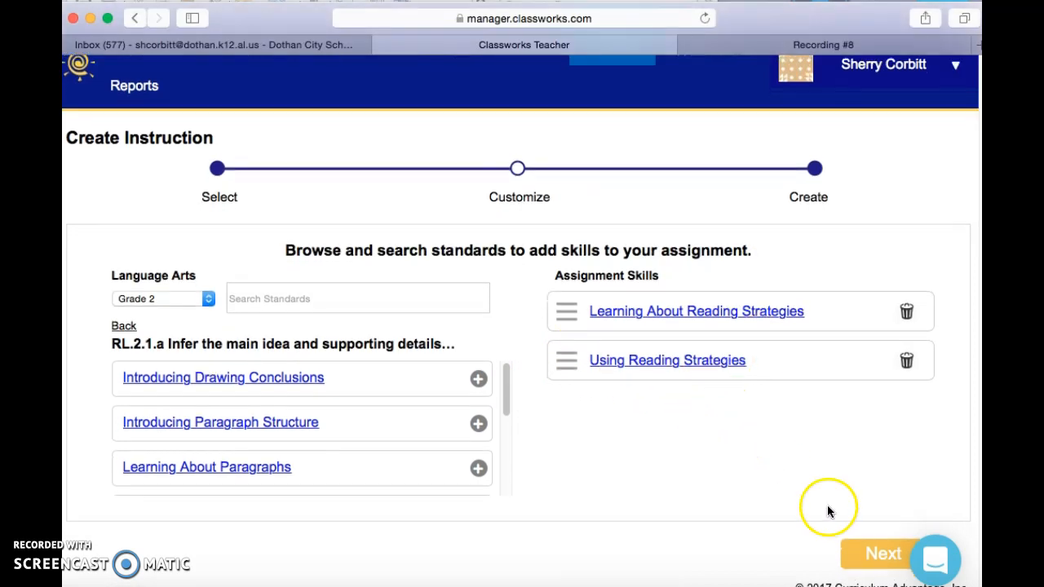
pyautogui.click(885, 556)
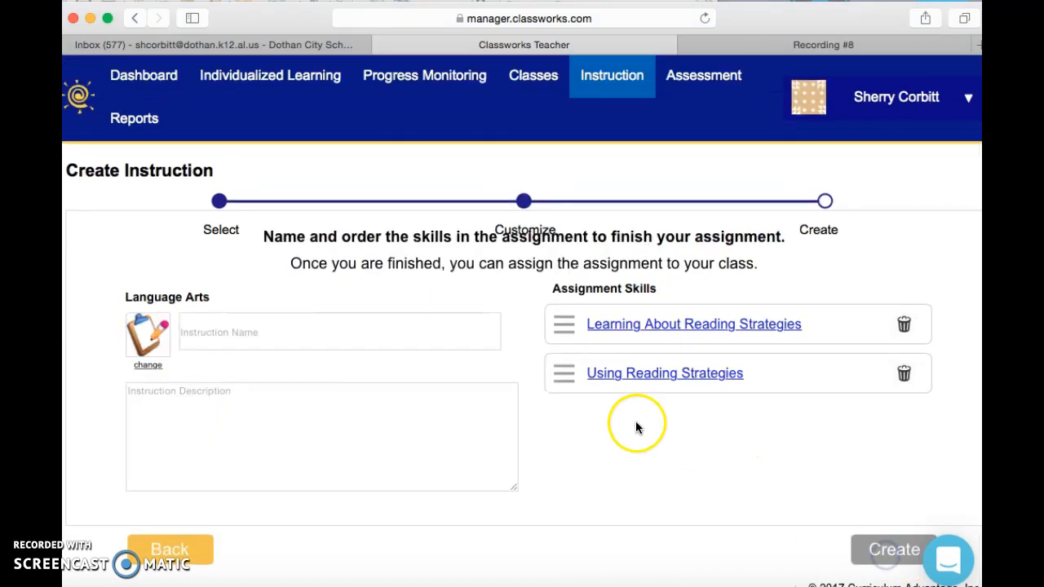
# Name the new Language Arts instruction assignment Module 1 and create it.
pyautogui.click(377, 335)
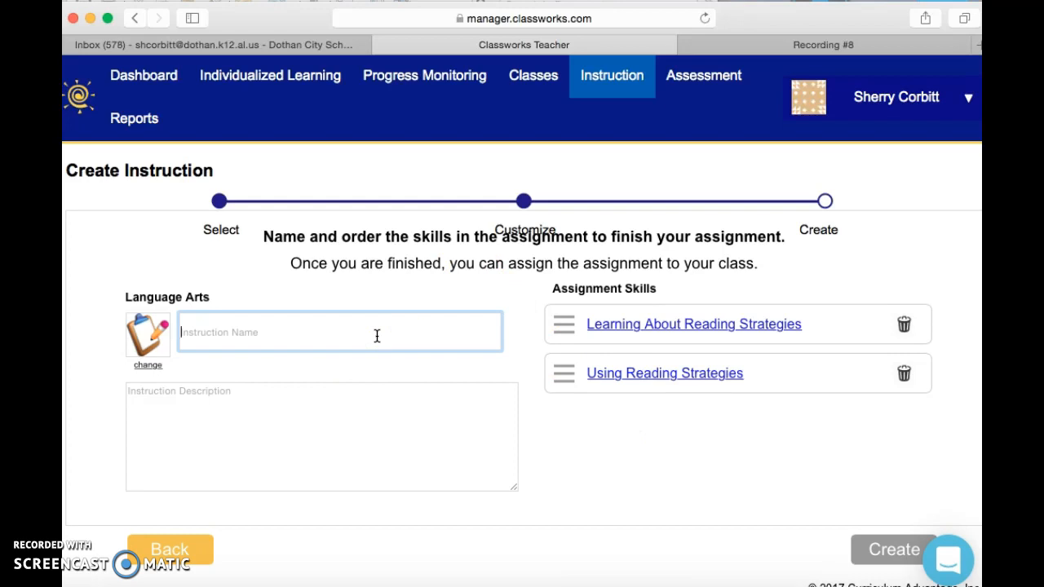
pyautogui.write('Module 1')
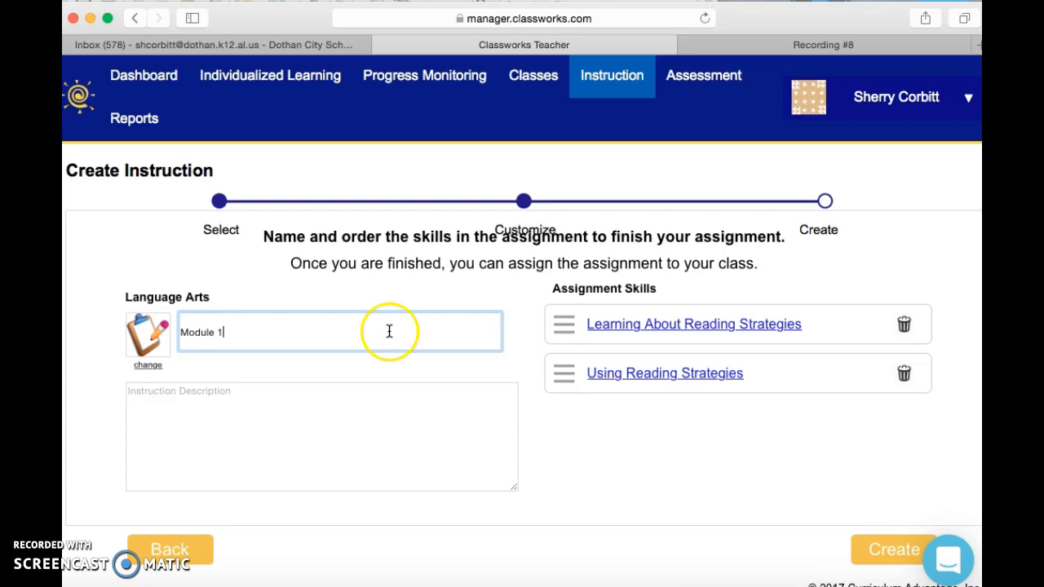
pyautogui.click(886, 552)
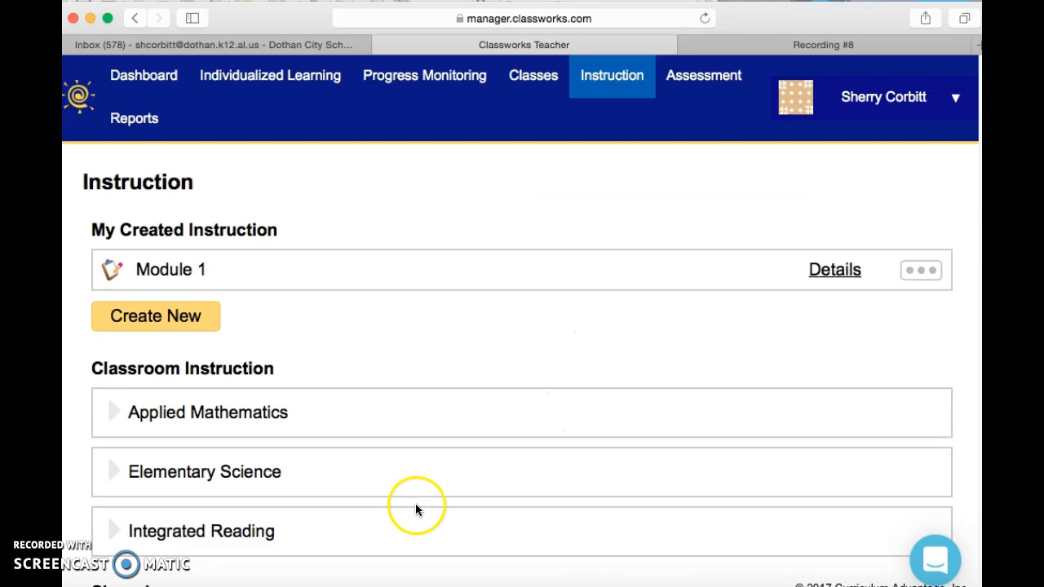
# View the details of Module 1 among the created instruction, and close them again.
pyautogui.scroll(-1, 525, 405)
pyautogui.scroll(-1, 525, 408)
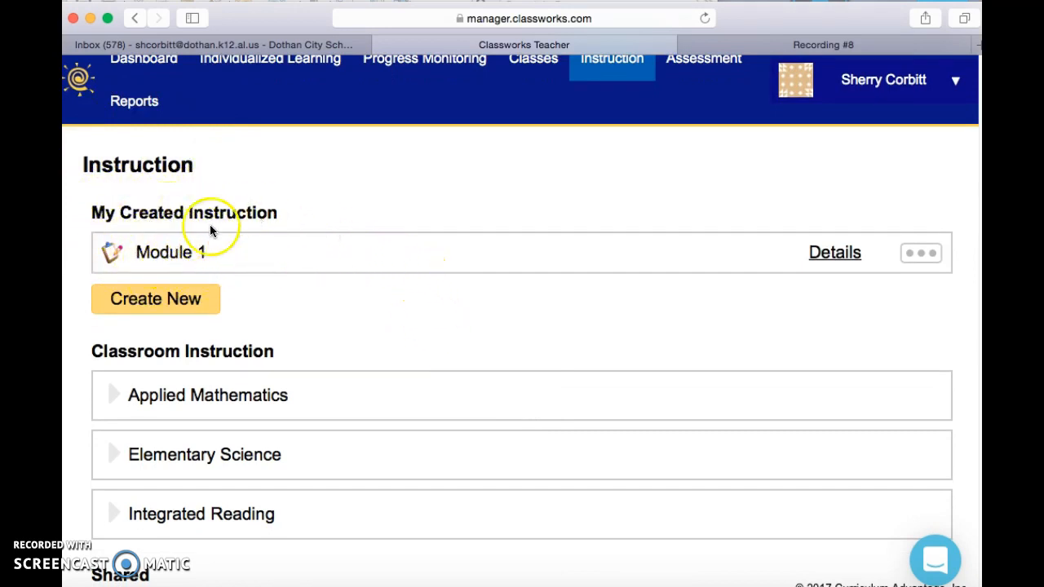
pyautogui.click(836, 253)
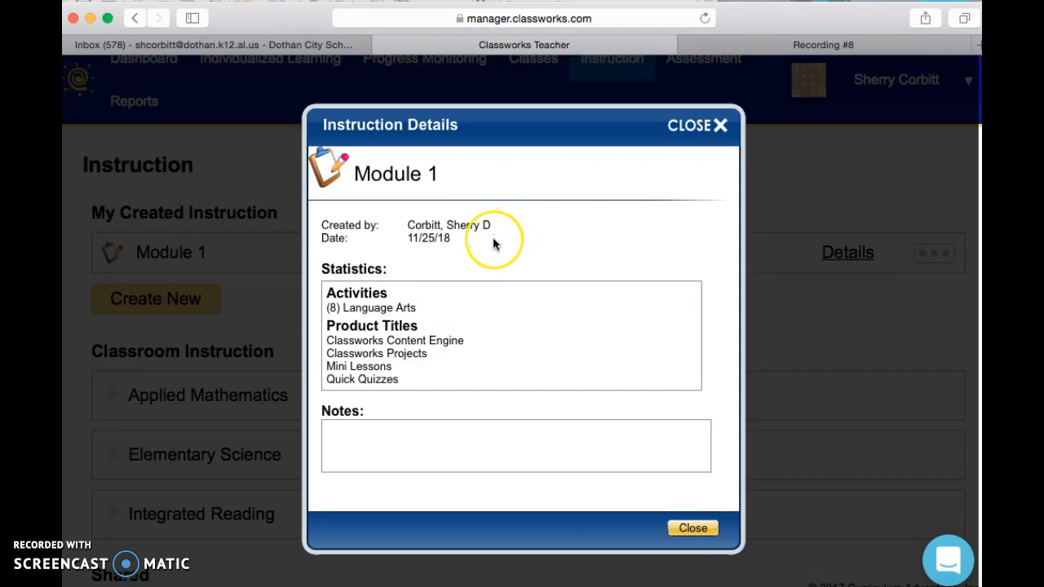
pyautogui.click(721, 125)
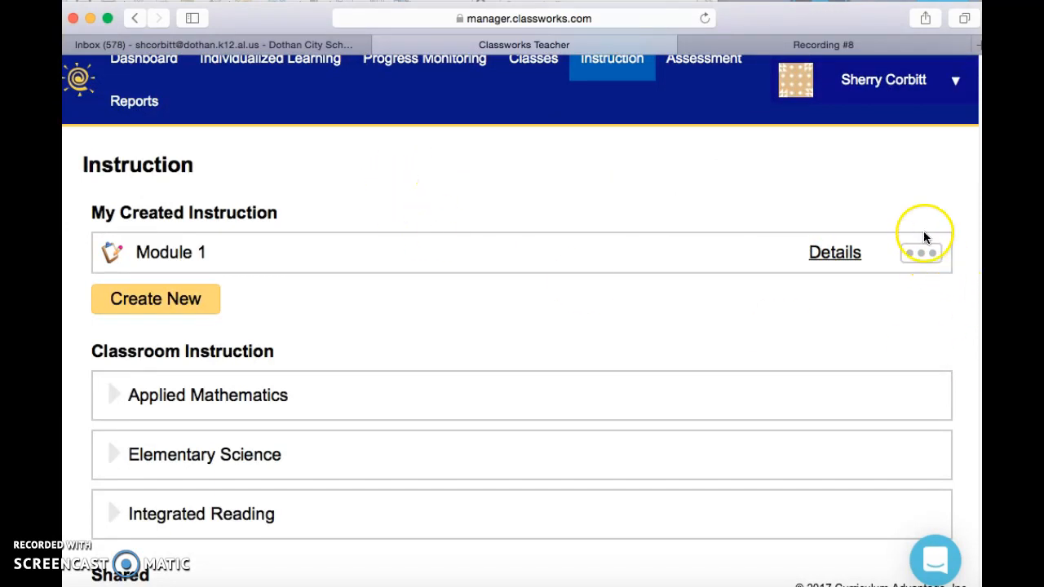
# Open the class assignments of the first 2nd-grade reading class in the school's class list.
pyautogui.scroll(1, 823, 165)
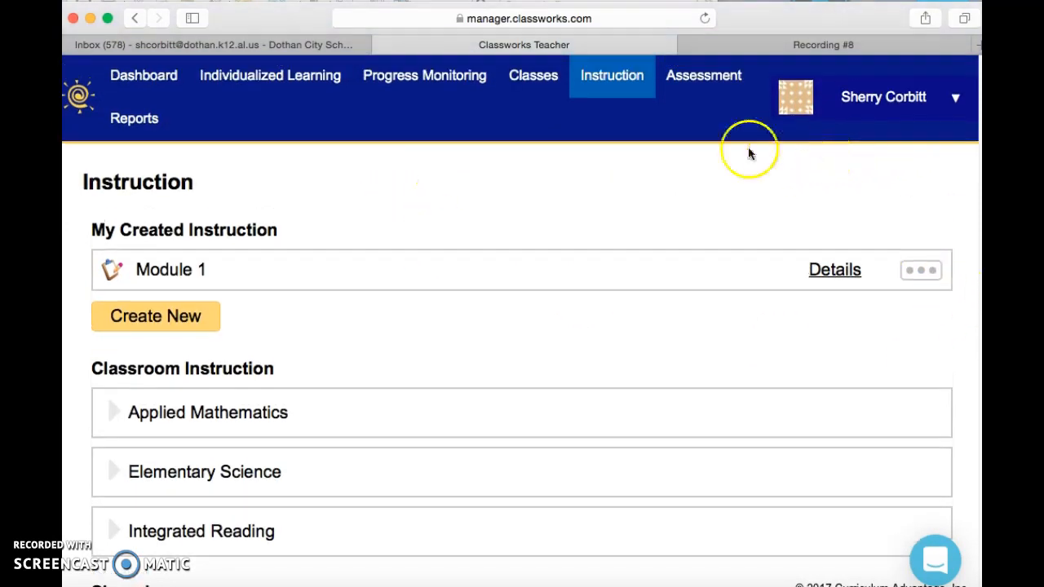
pyautogui.click(534, 84)
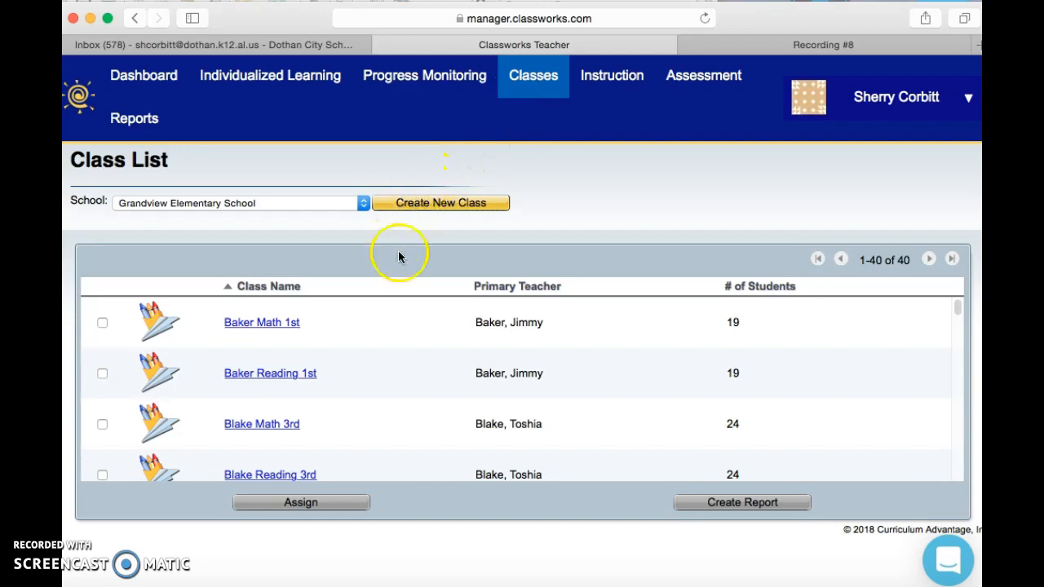
pyautogui.scroll(-3, 381, 335)
pyautogui.scroll(-2, 381, 335)
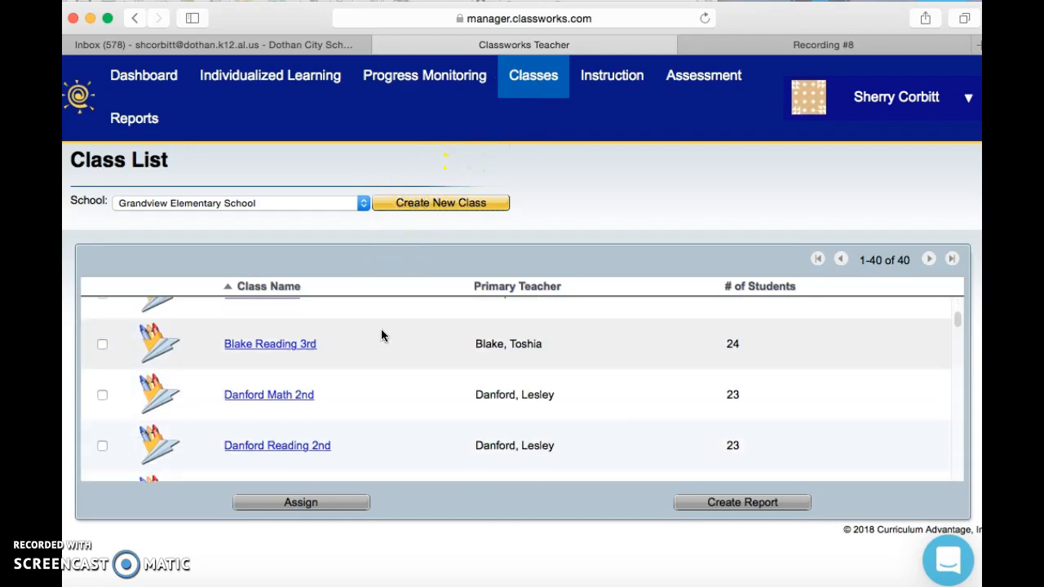
pyautogui.scroll(-2, 380, 334)
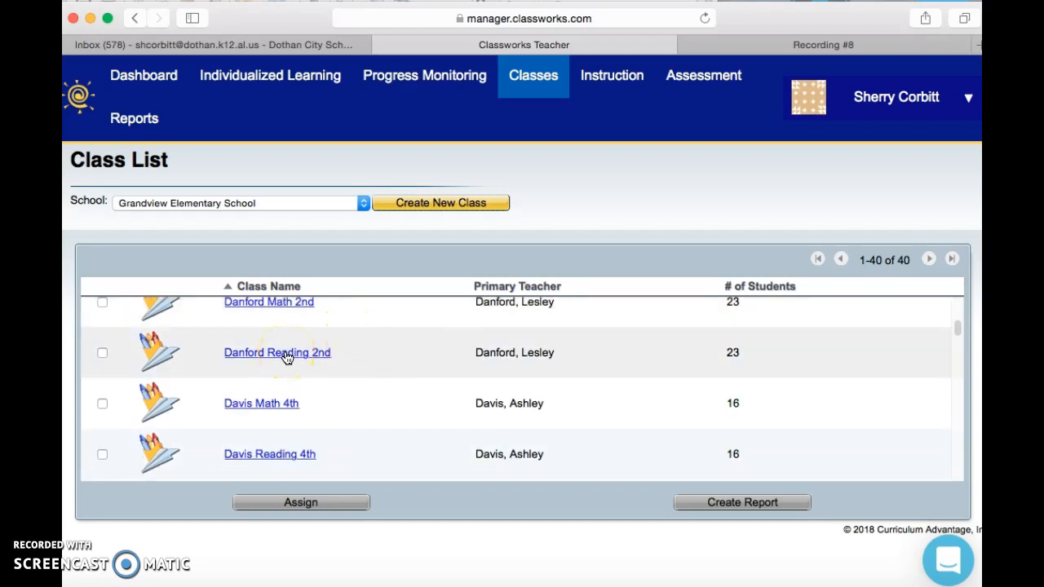
pyautogui.click(285, 353)
pyautogui.scroll(-1, 287, 358)
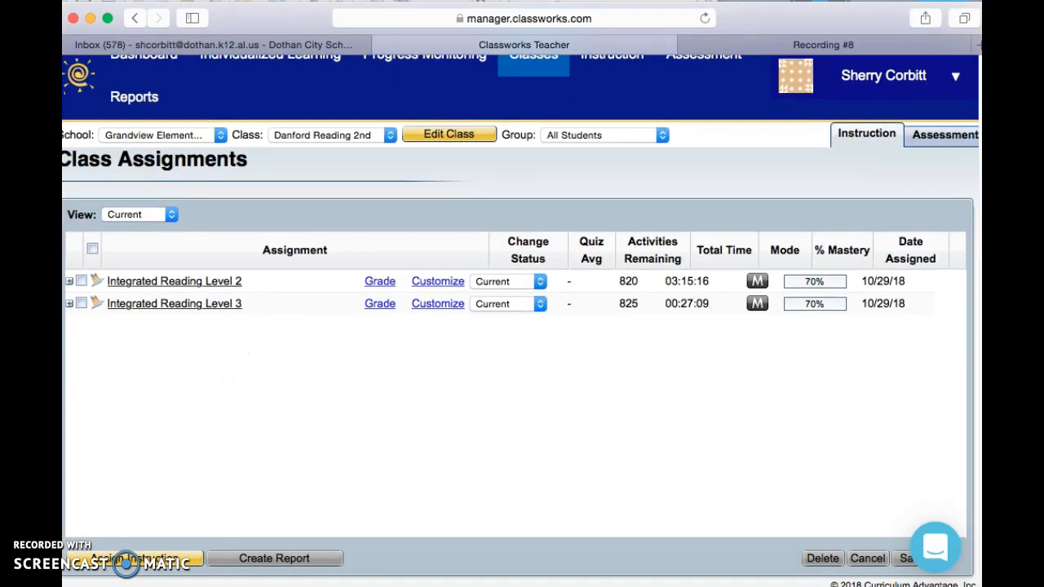
# Start assigning instruction to the class, selecting Module 1 from the created instruction and deselecting it again.
pyautogui.click(158, 559)
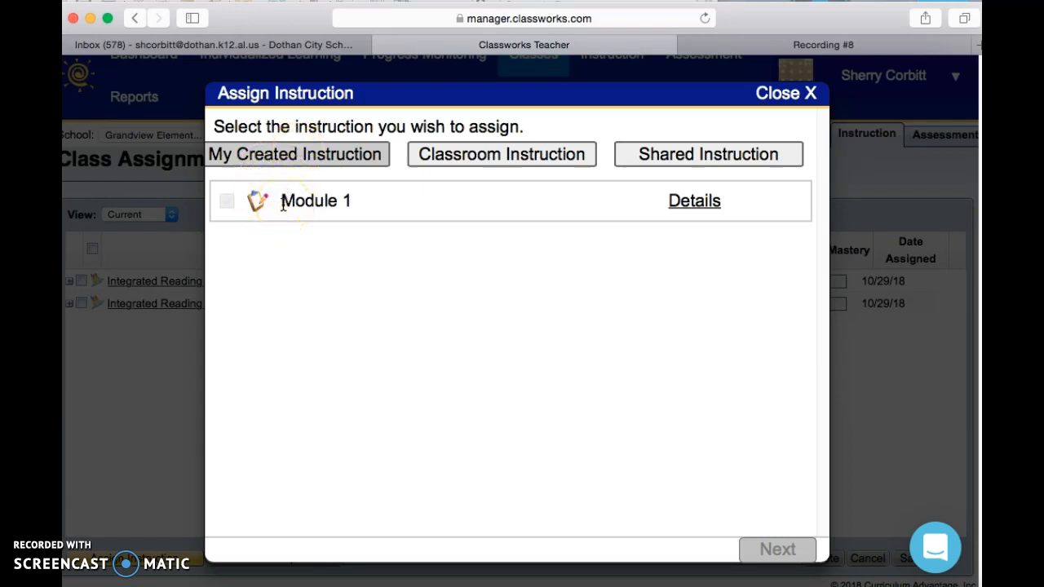
pyautogui.click(227, 200)
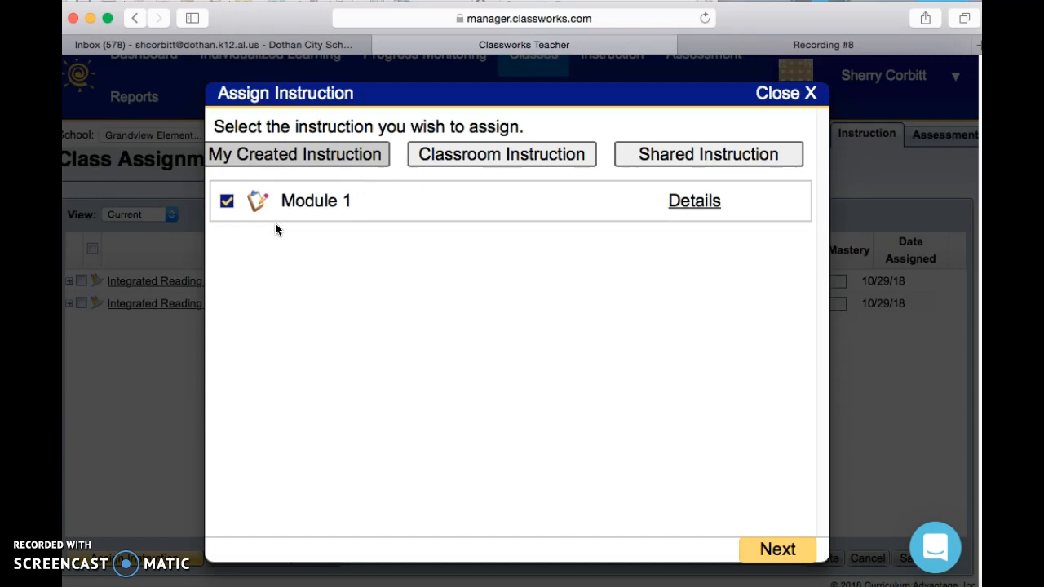
pyautogui.click(226, 201)
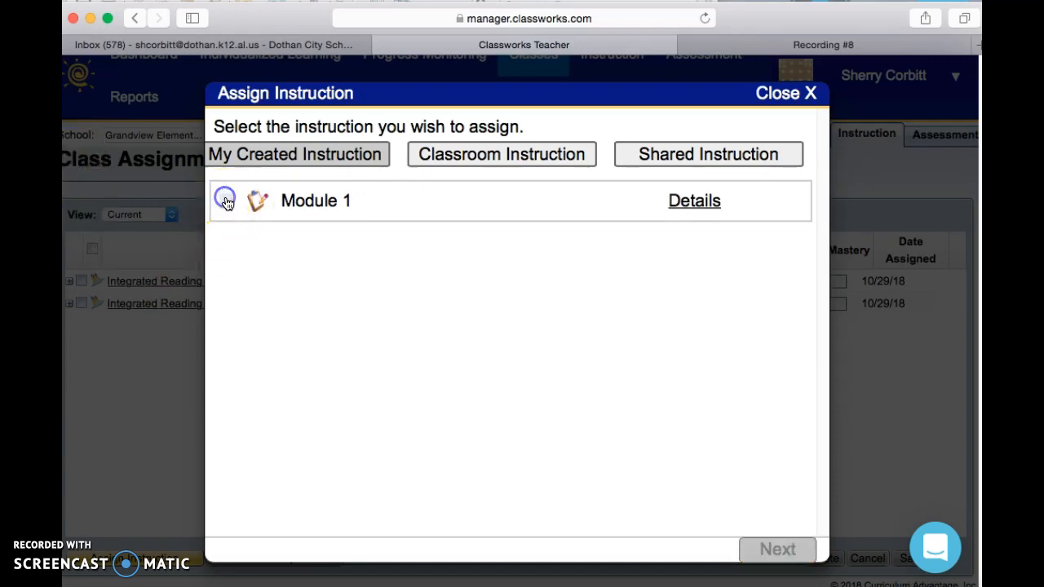
# Look through the Classroom Instruction and Shared Instruction available for assigning, and return to My Created Instruction.
pyautogui.click(566, 156)
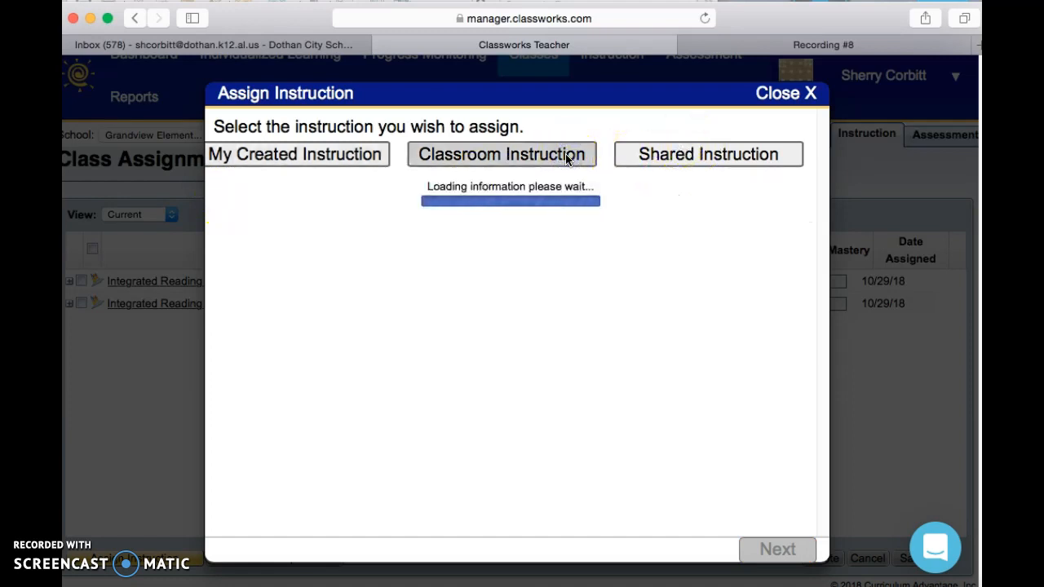
pyautogui.scroll(-1, 454, 362)
pyautogui.scroll(-2, 454, 361)
pyautogui.scroll(4, 454, 361)
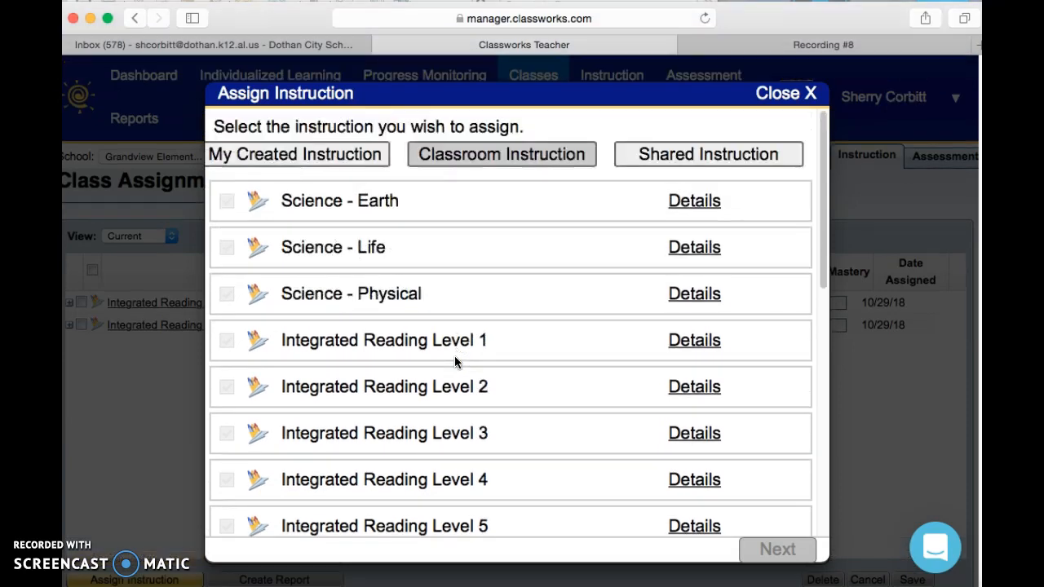
pyautogui.click(709, 155)
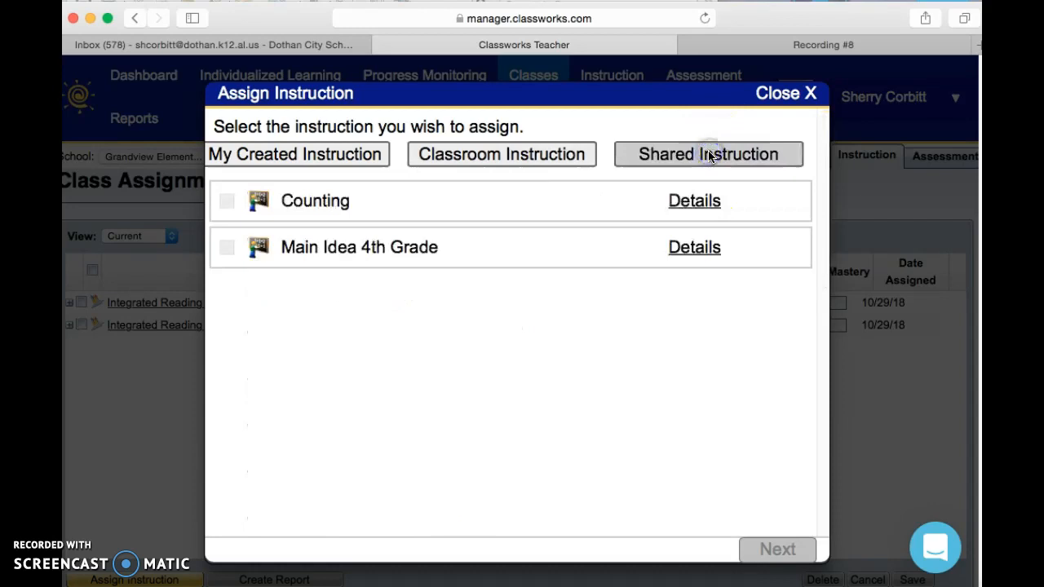
pyautogui.click(296, 157)
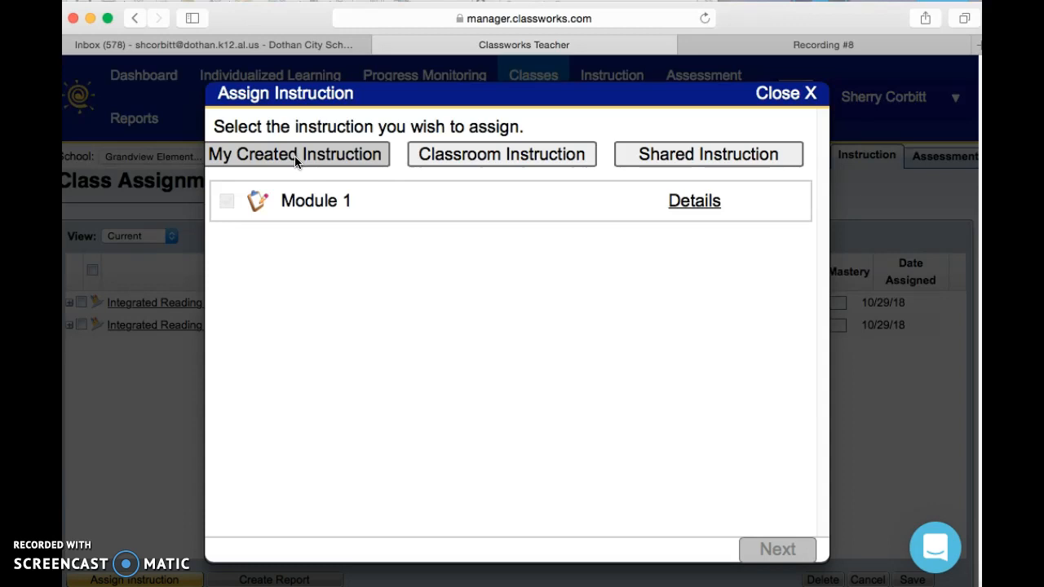
# Assign Module 1 to All Students of the class, checking the Selected Students option before confirming.
pyautogui.click(228, 202)
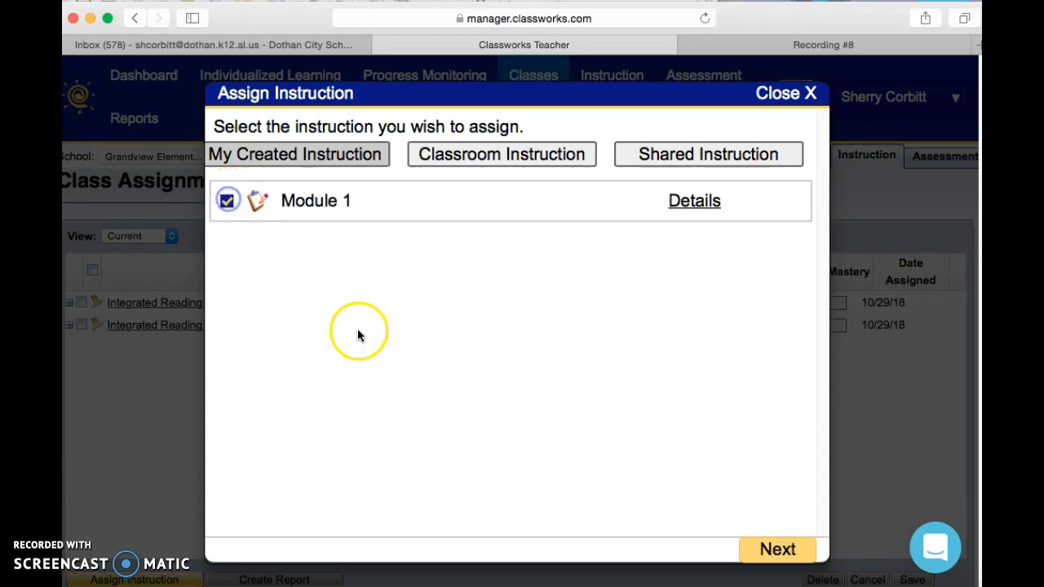
pyautogui.click(781, 548)
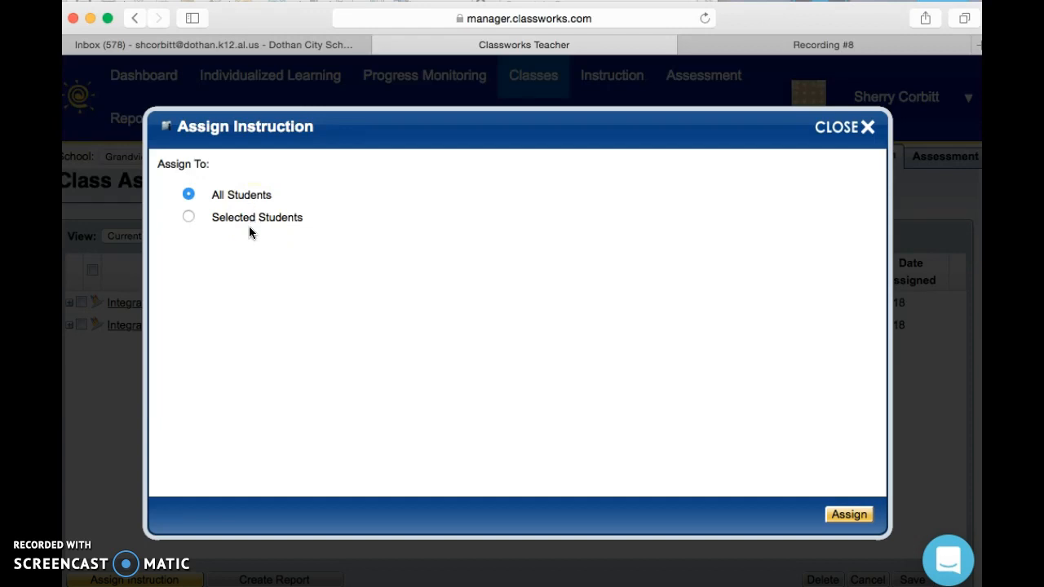
pyautogui.click(187, 218)
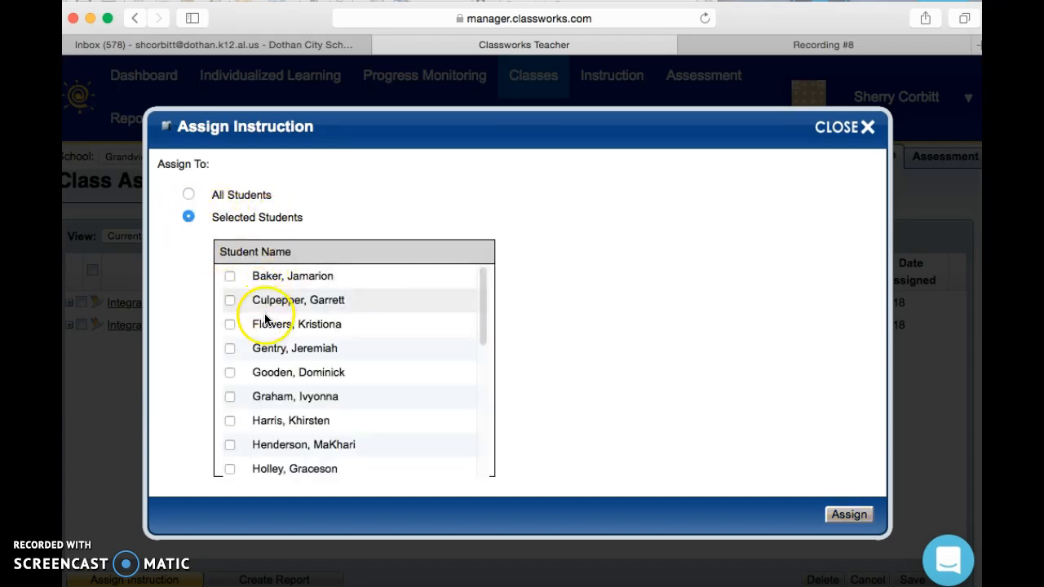
pyautogui.click(190, 194)
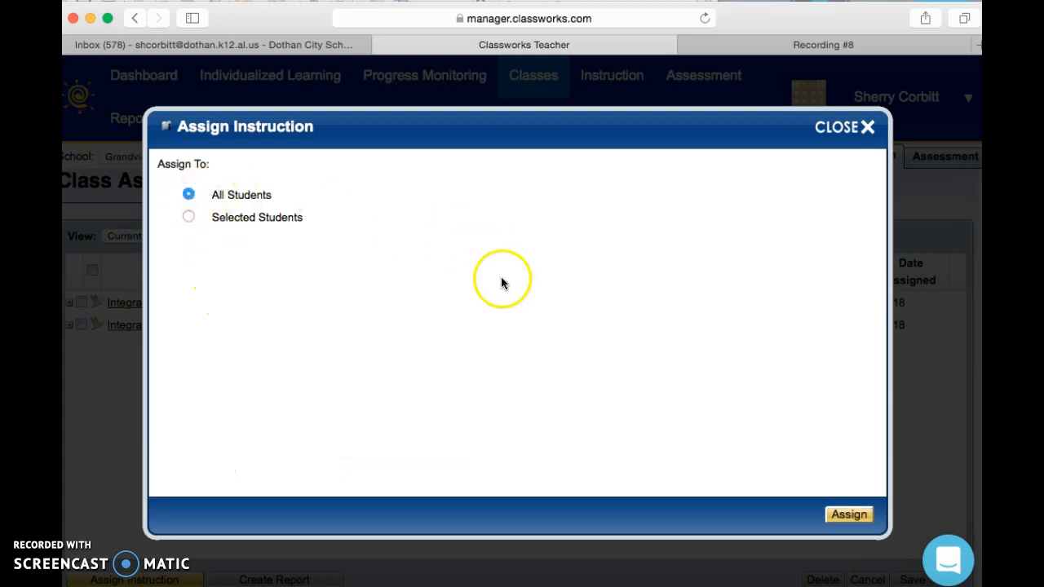
pyautogui.click(846, 515)
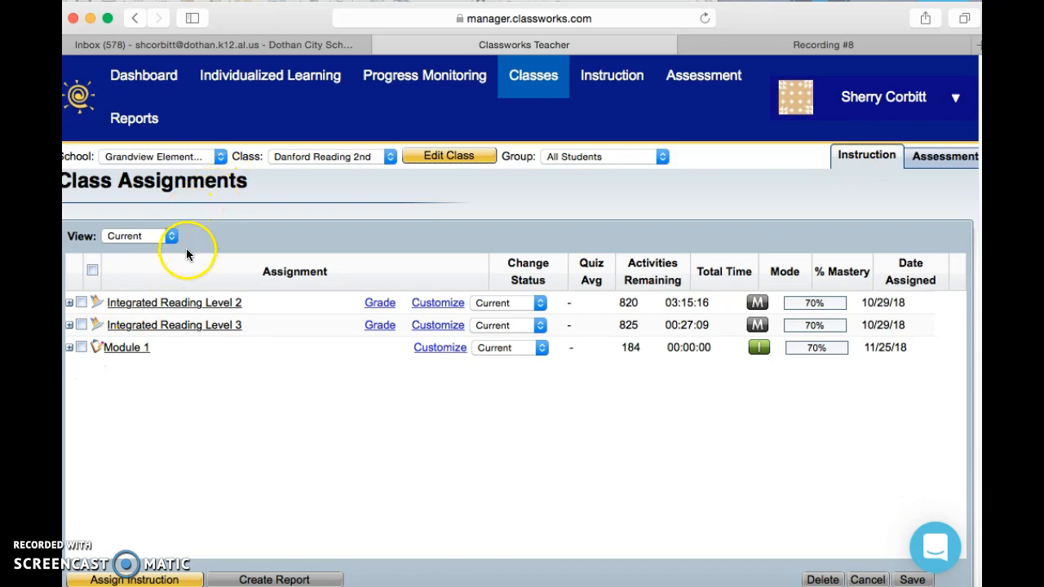
# Expand Module 1 in the class assignments and look through the students it is assigned to.
pyautogui.click(69, 348)
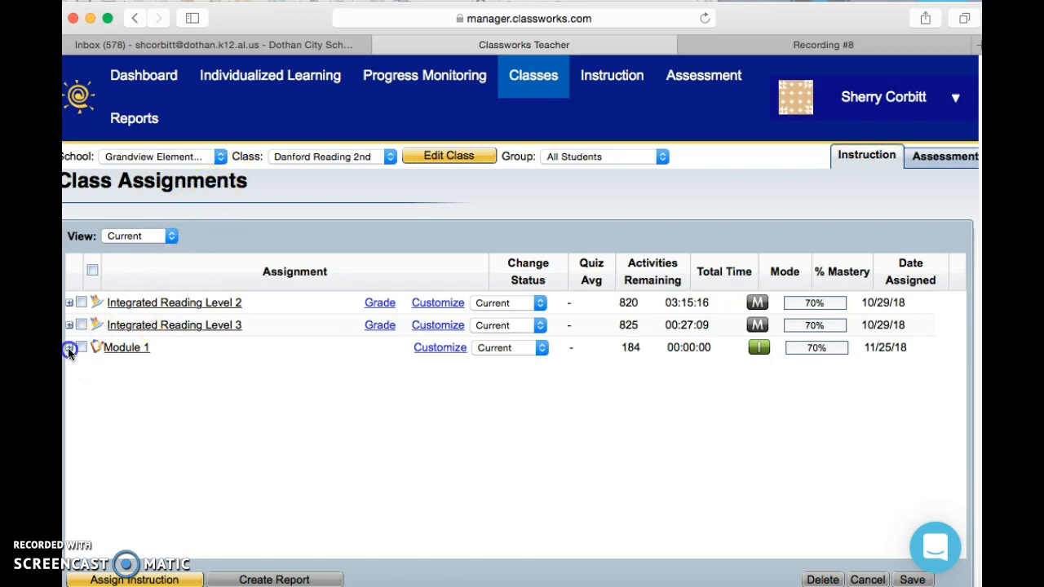
pyautogui.scroll(-10, 143, 405)
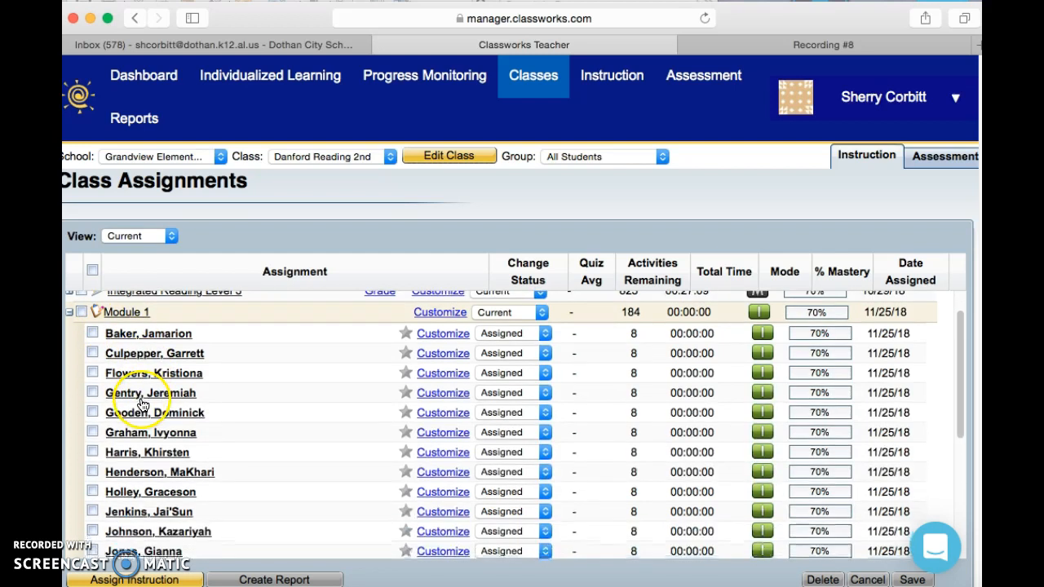
pyautogui.scroll(10, 142, 405)
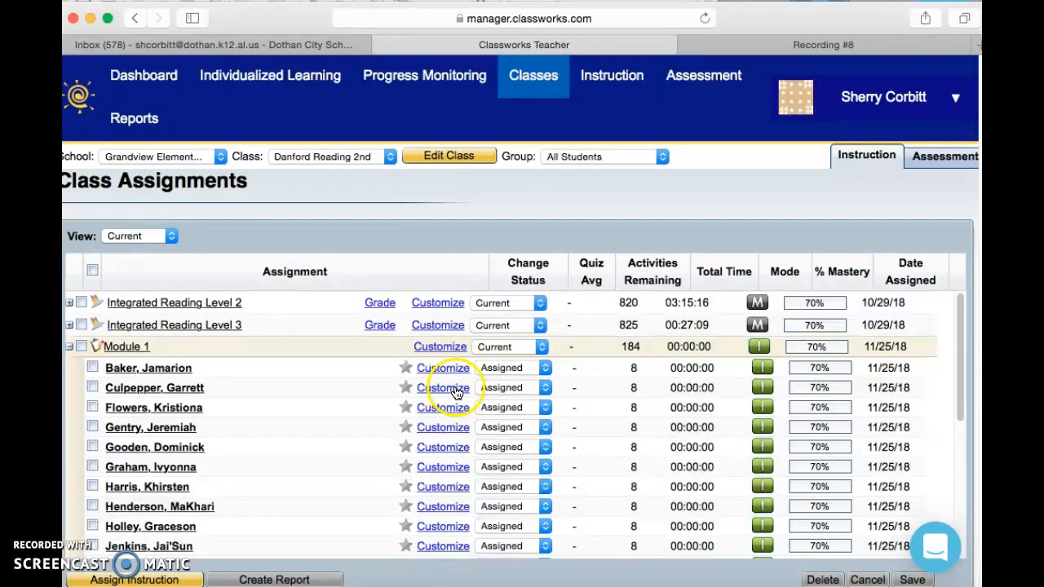
# Set the first listed student's Module 1 status to Skipped, and return it to Assigned.
pyautogui.click(545, 372)
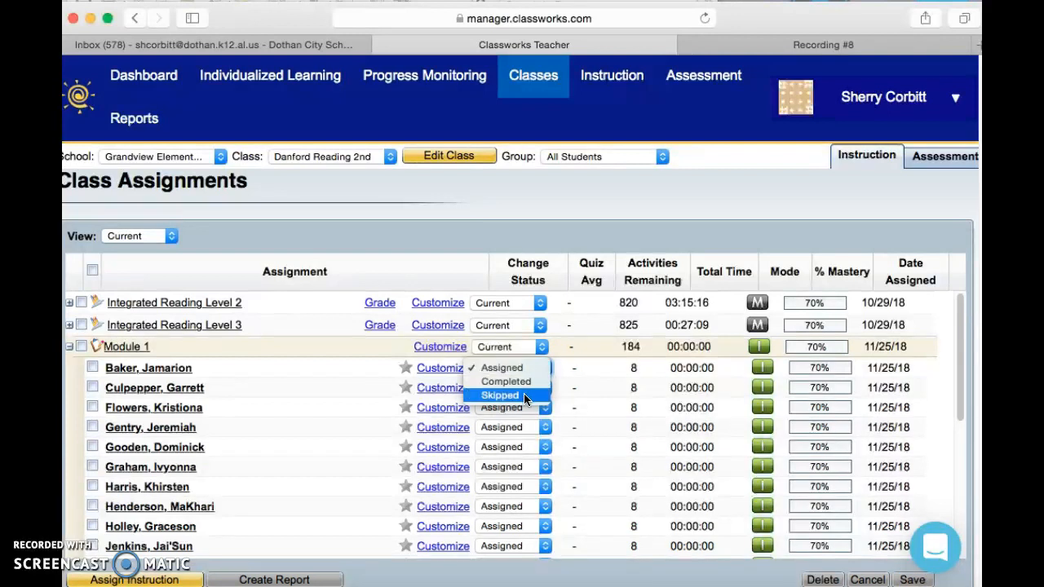
pyautogui.click(522, 395)
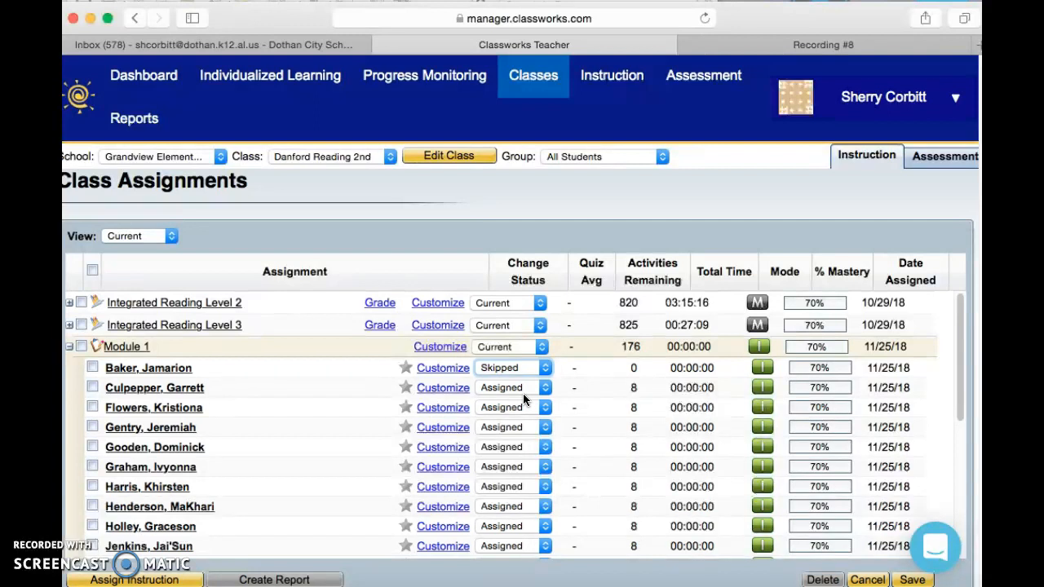
pyautogui.click(540, 368)
pyautogui.click(528, 341)
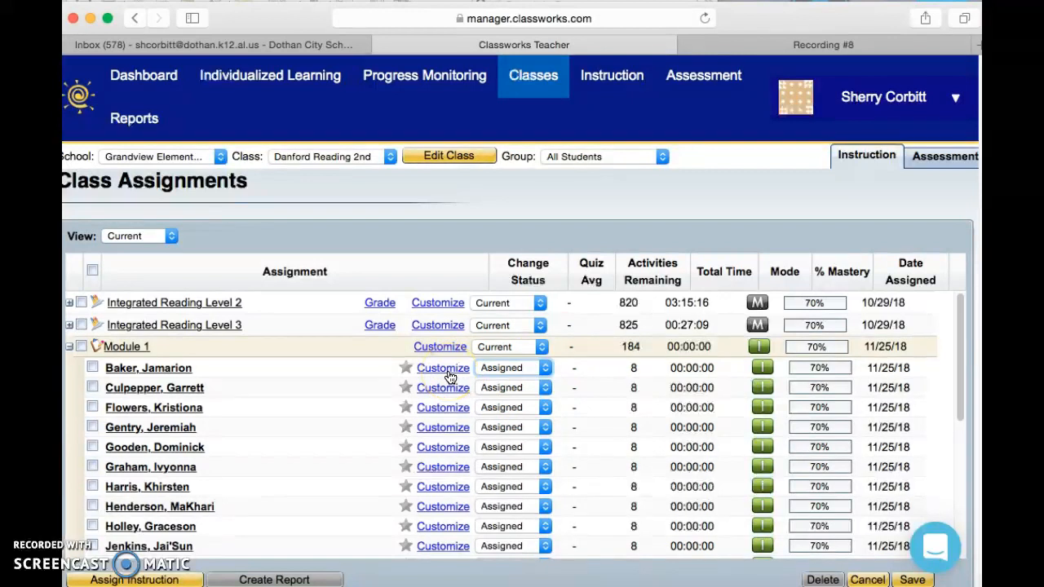
# Open the first student's Module 1 customization and show the activities of both reading strategies units.
pyautogui.click(444, 369)
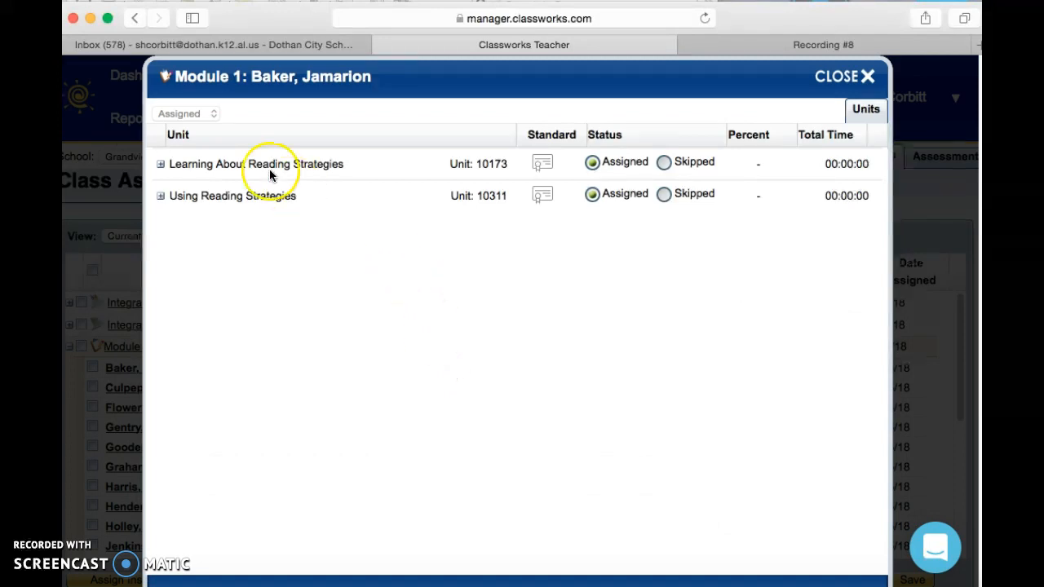
pyautogui.click(160, 163)
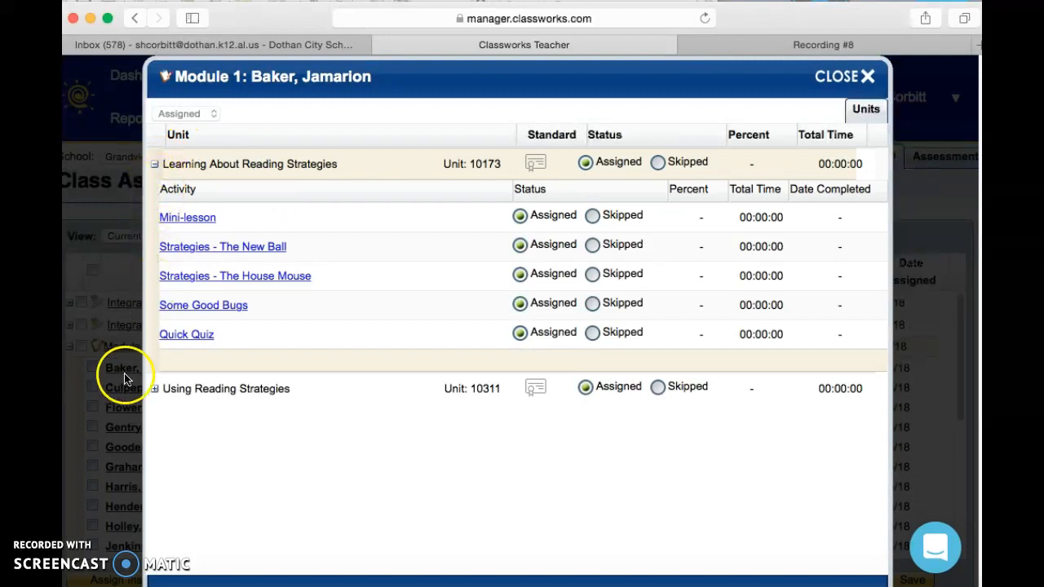
pyautogui.click(155, 391)
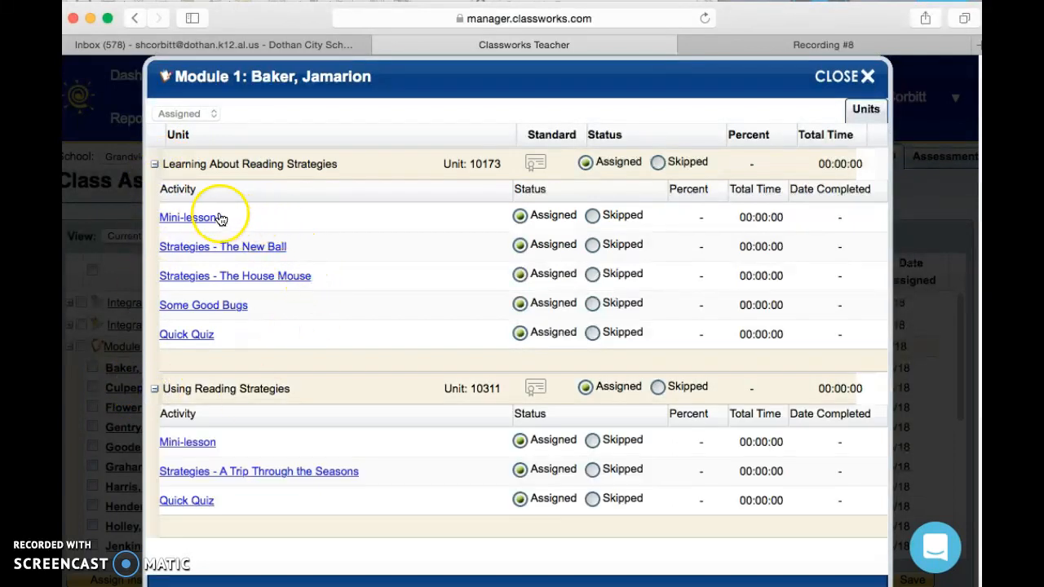
# Try to preview the Mini-lesson of Learning About Reading Strategies, and close the practice pages to return to the student's units.
pyautogui.click(182, 218)
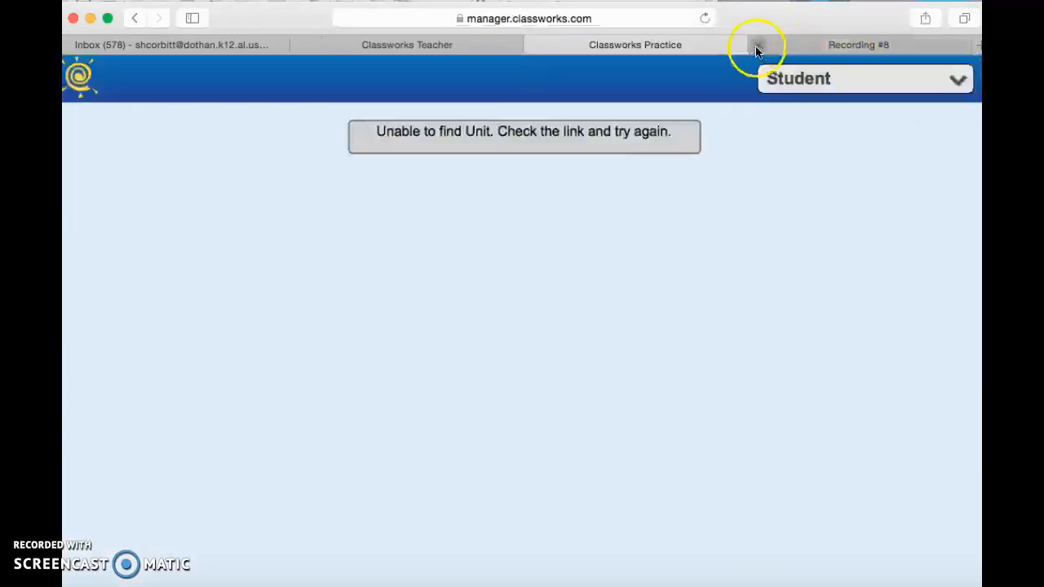
pyautogui.click(762, 49)
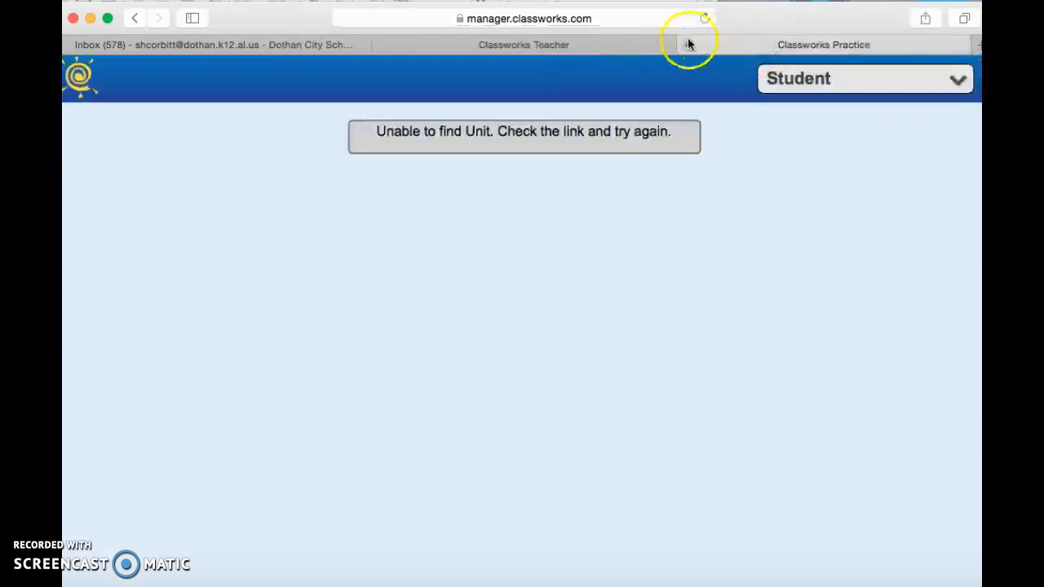
pyautogui.click(691, 47)
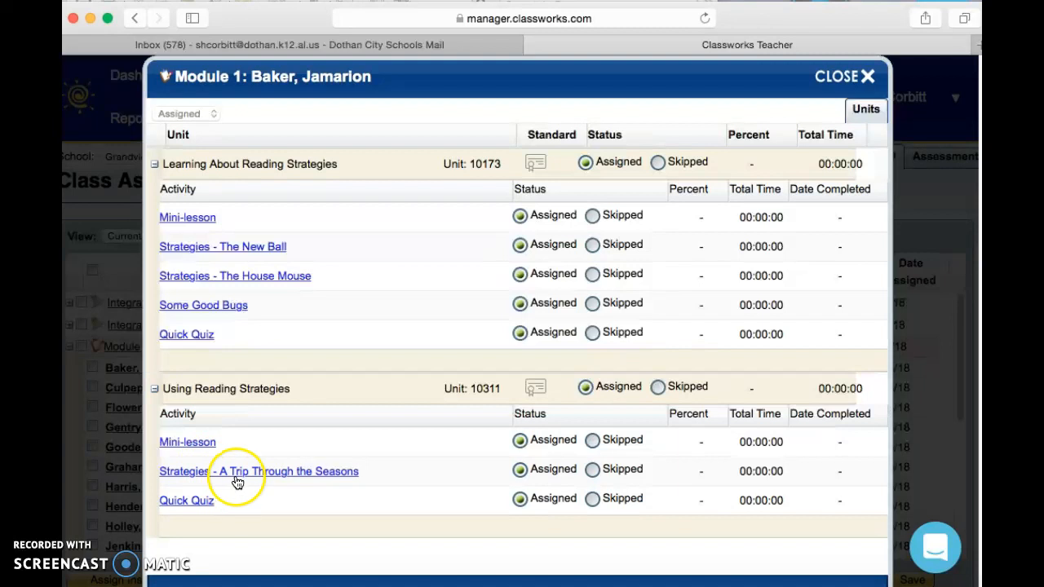
# Review the activities of both reading strategies units in the student's Module 1, collapse the units, reopen Learning About Reading Strategies, and close the customization.
pyautogui.scroll(-2, 258, 477)
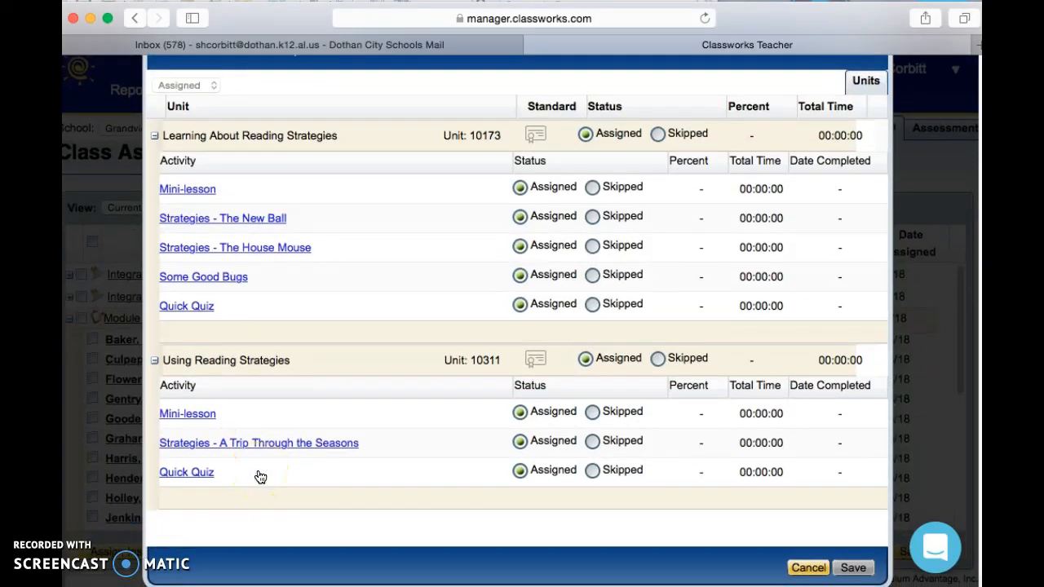
pyautogui.scroll(2, 265, 437)
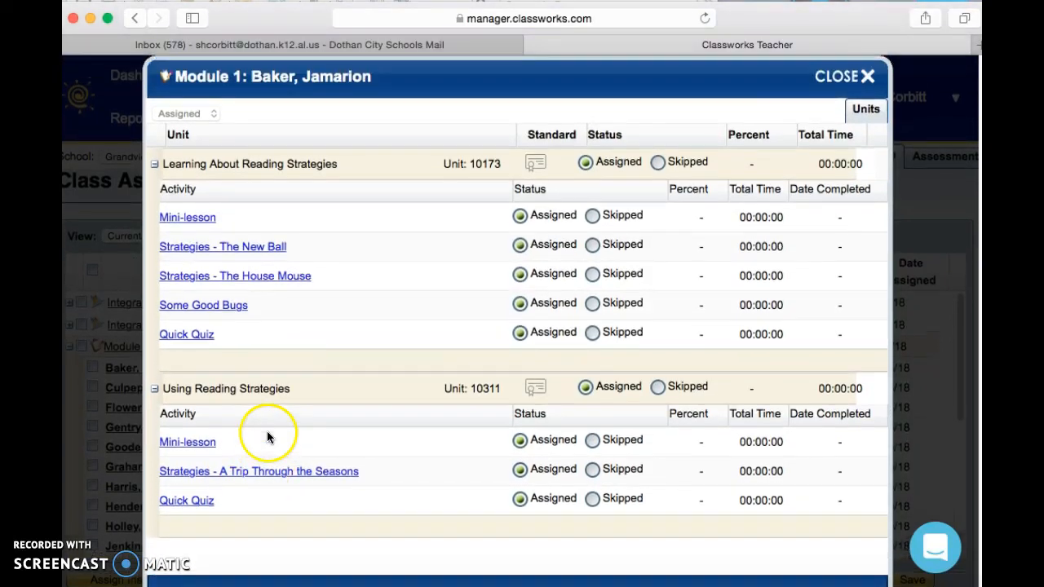
pyautogui.click(155, 390)
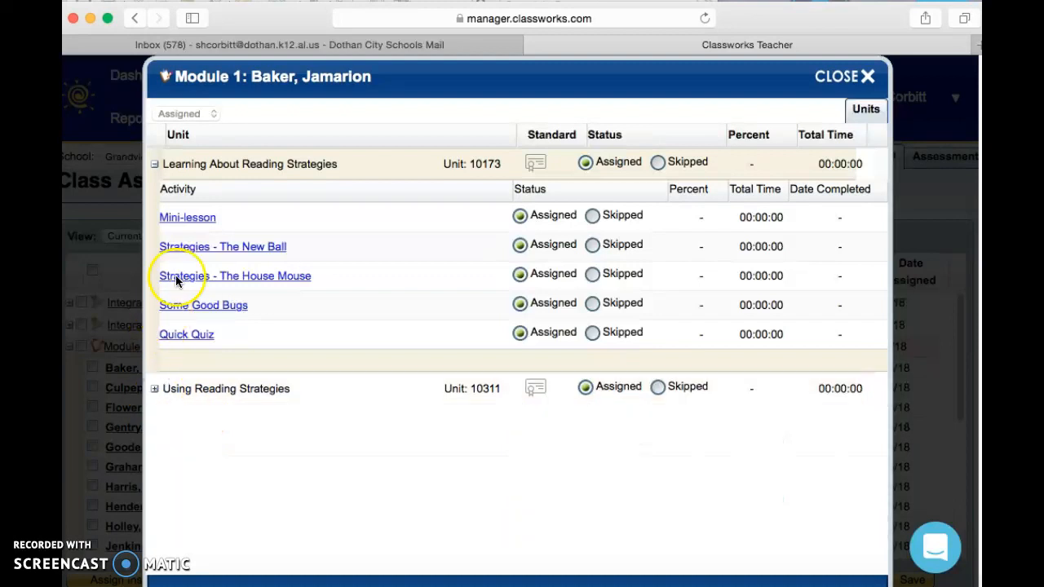
pyautogui.click(157, 165)
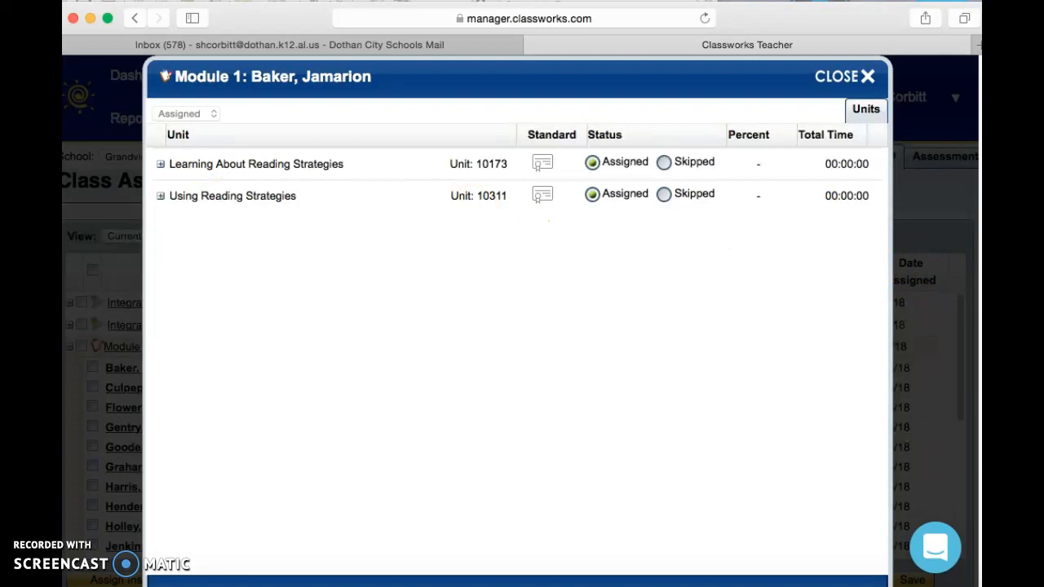
pyautogui.click(161, 164)
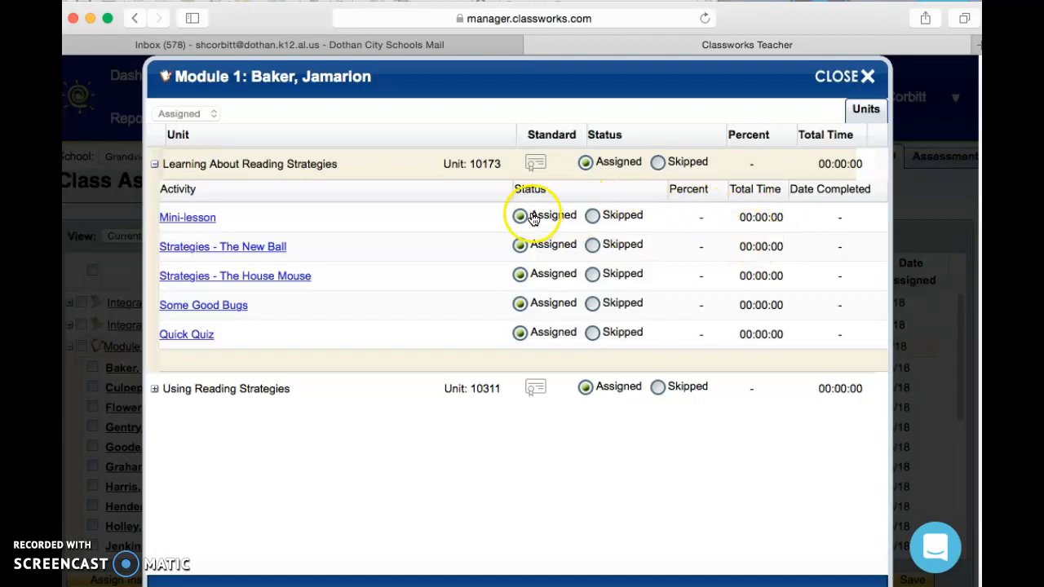
pyautogui.click(853, 84)
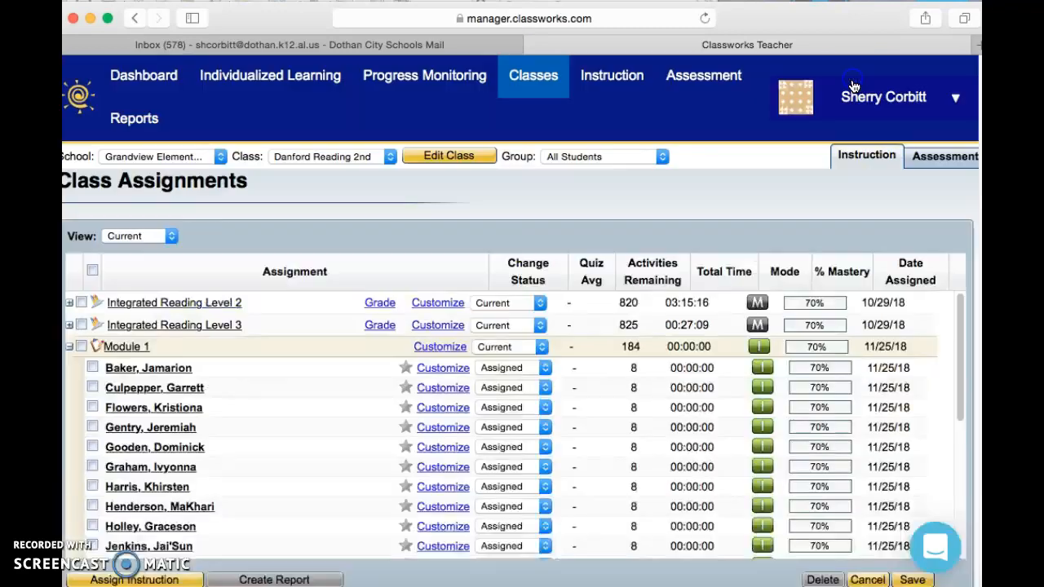
# Collapse Module 1's student list, delete the Module 1 assignment from the class assignments, and save the change.
pyautogui.click(70, 347)
pyautogui.scroll(-1, 269, 411)
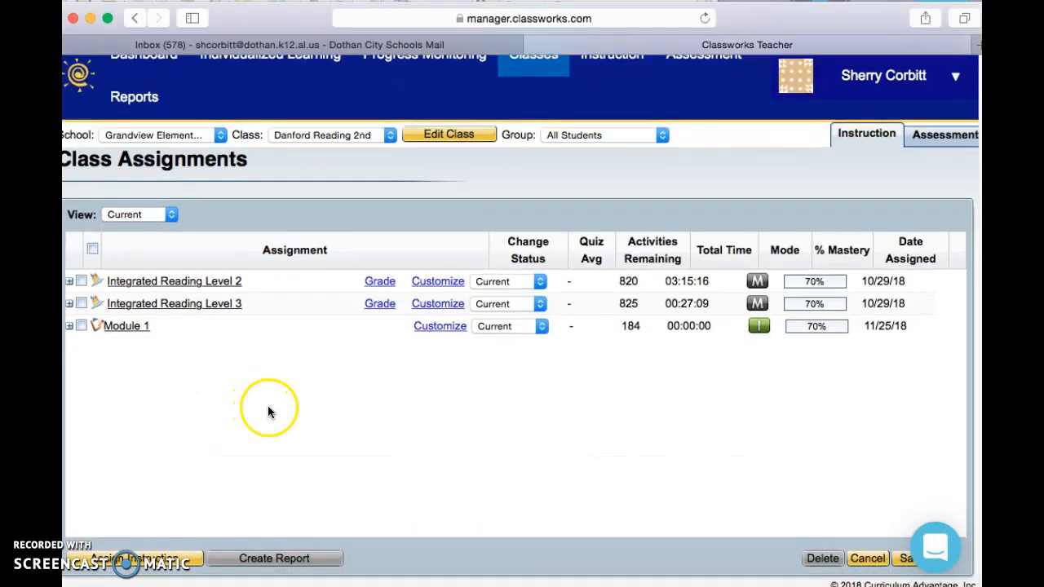
pyautogui.click(82, 329)
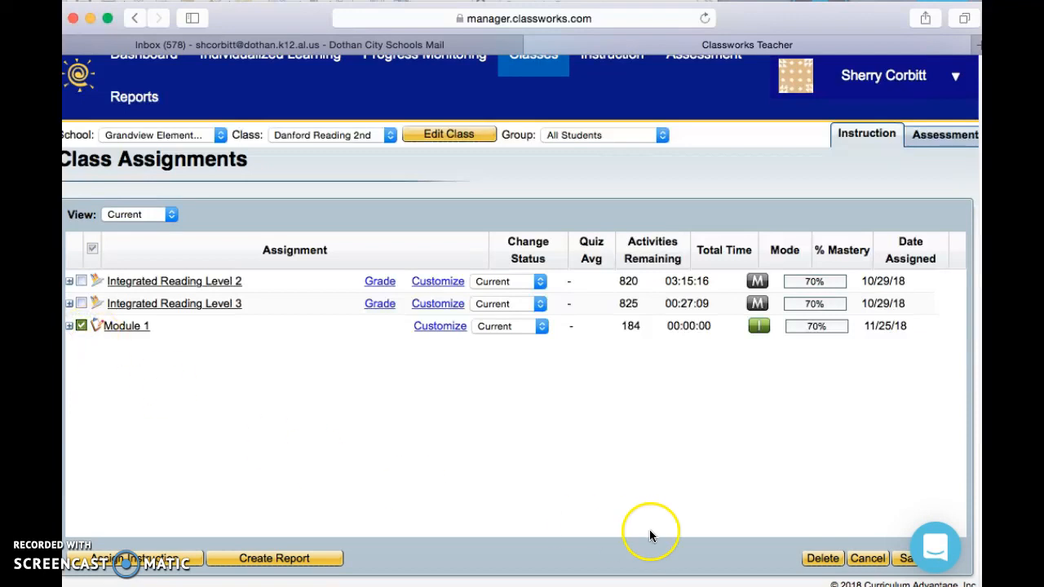
pyautogui.click(817, 560)
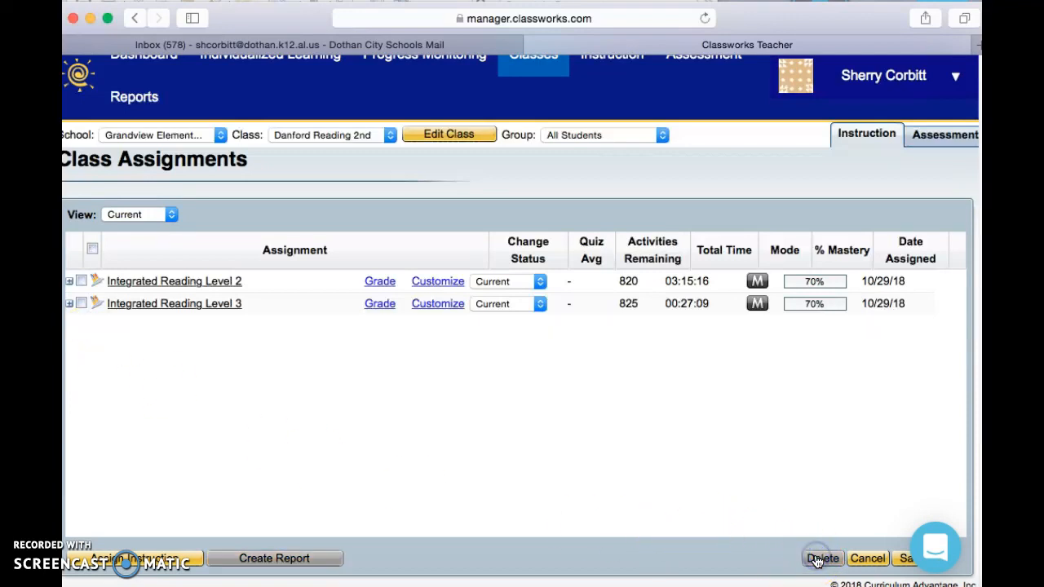
pyautogui.click(901, 559)
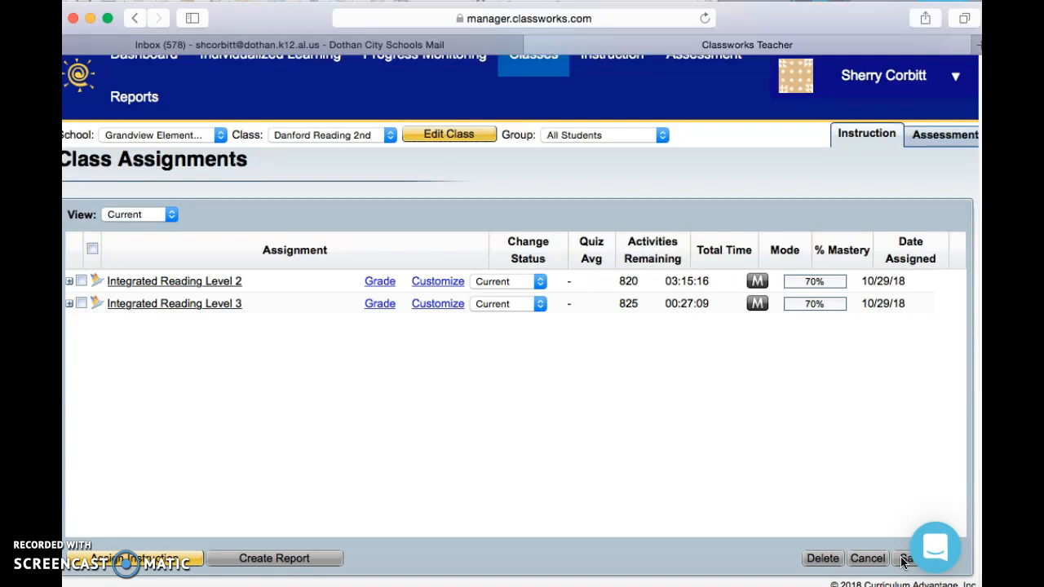
# Look through the created, classroom and shared instruction on the Instruction page, and return to the Dashboard.
pyautogui.scroll(1, 599, 465)
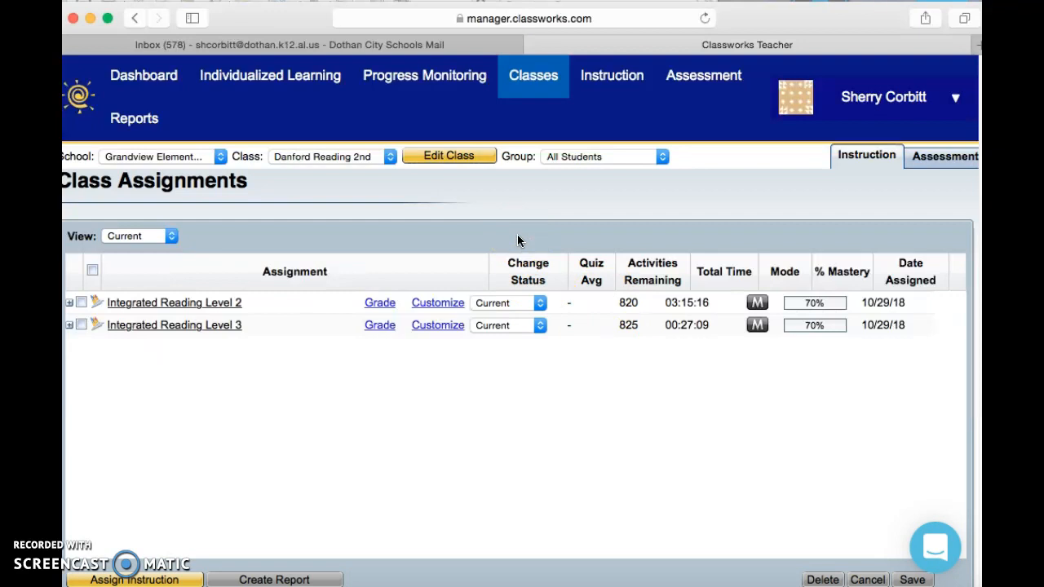
pyautogui.click(601, 80)
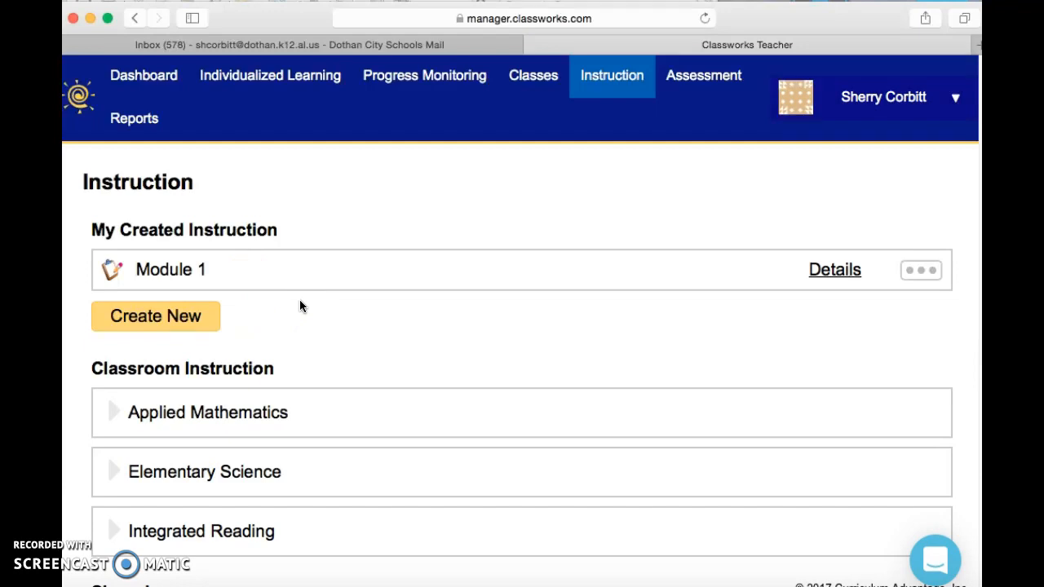
pyautogui.scroll(-2, 367, 327)
pyautogui.scroll(-2, 367, 326)
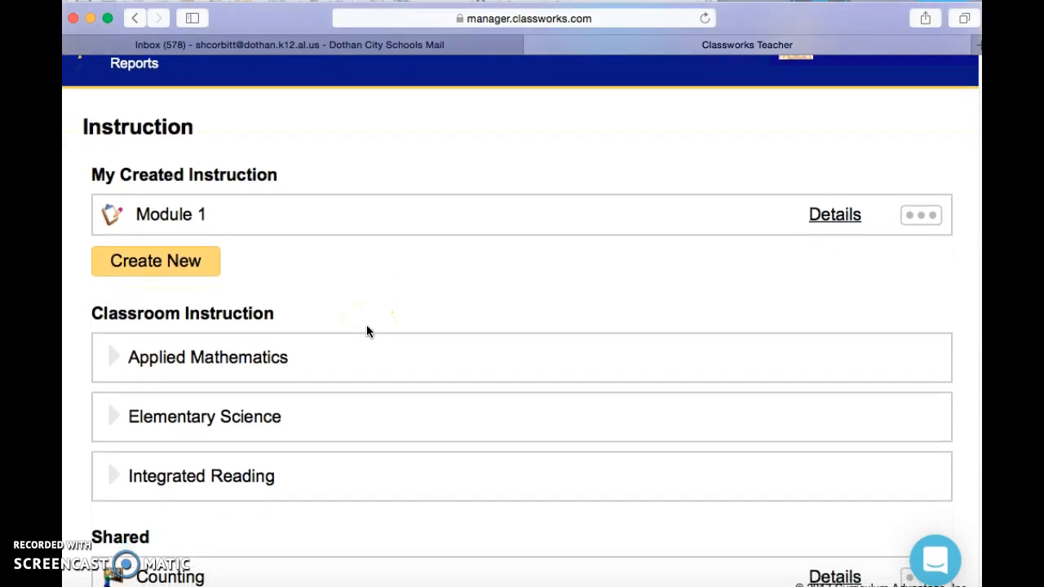
pyautogui.scroll(-2, 375, 314)
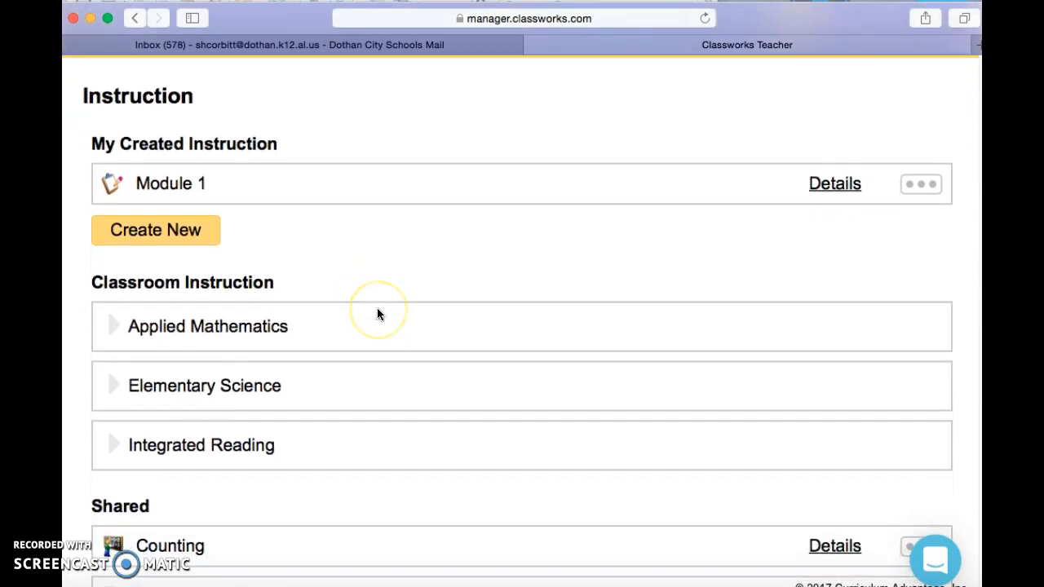
pyautogui.scroll(-2, 375, 317)
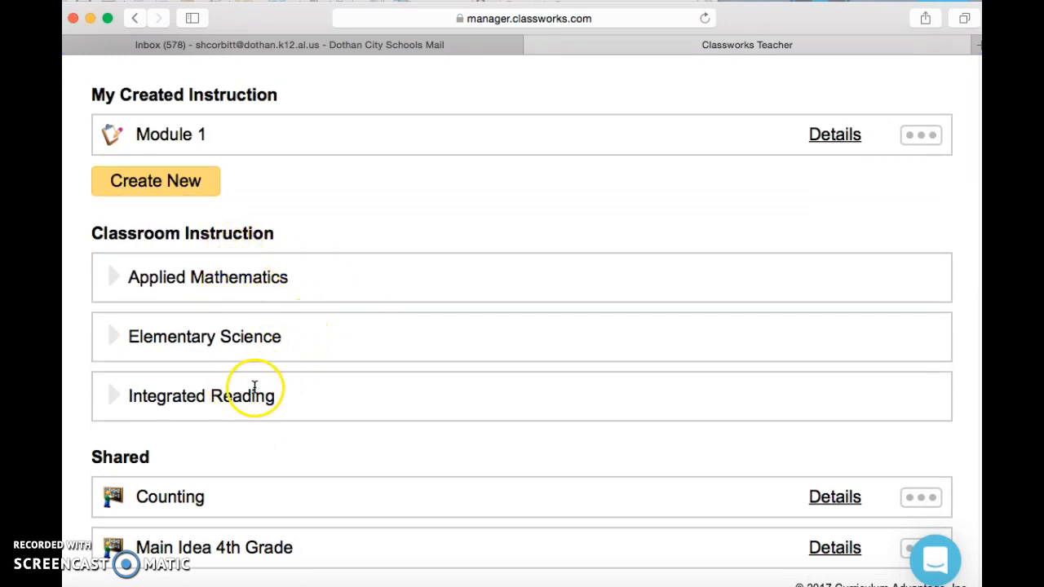
pyautogui.scroll(3, 578, 282)
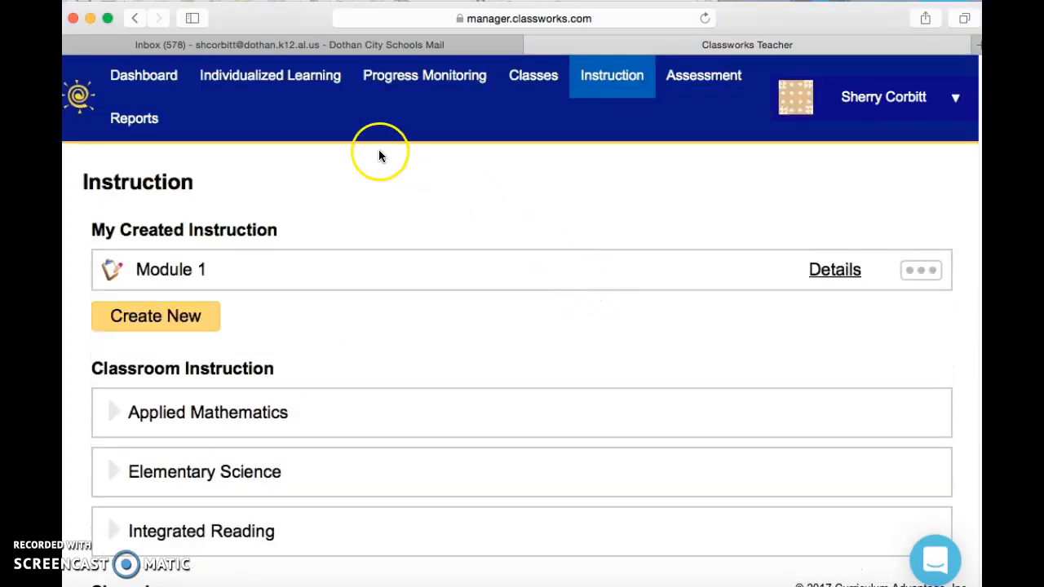
pyautogui.click(168, 82)
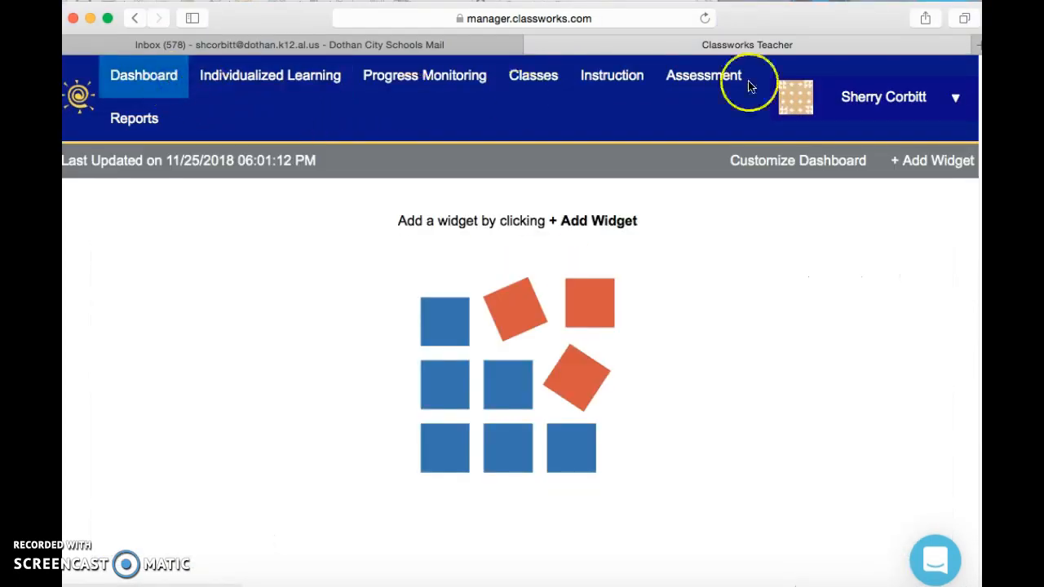